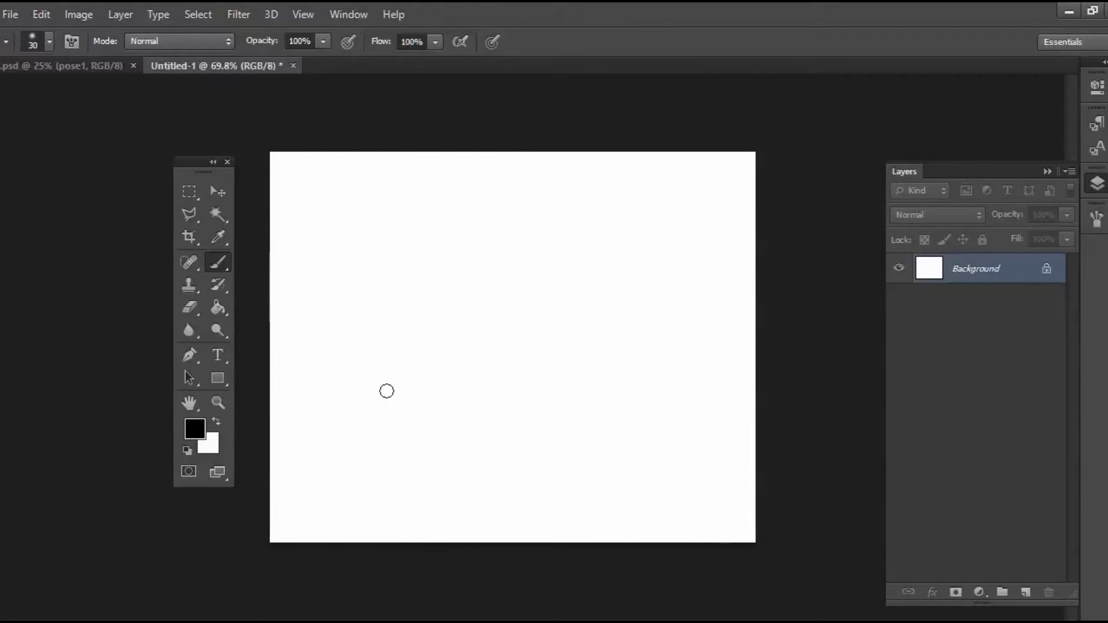
Raise the Brush tool size from 30 to 90 px
key(bracketright)
key(bracketright)
key(bracketright)
key(bracketright)
key(bracketright)
click(344, 15)
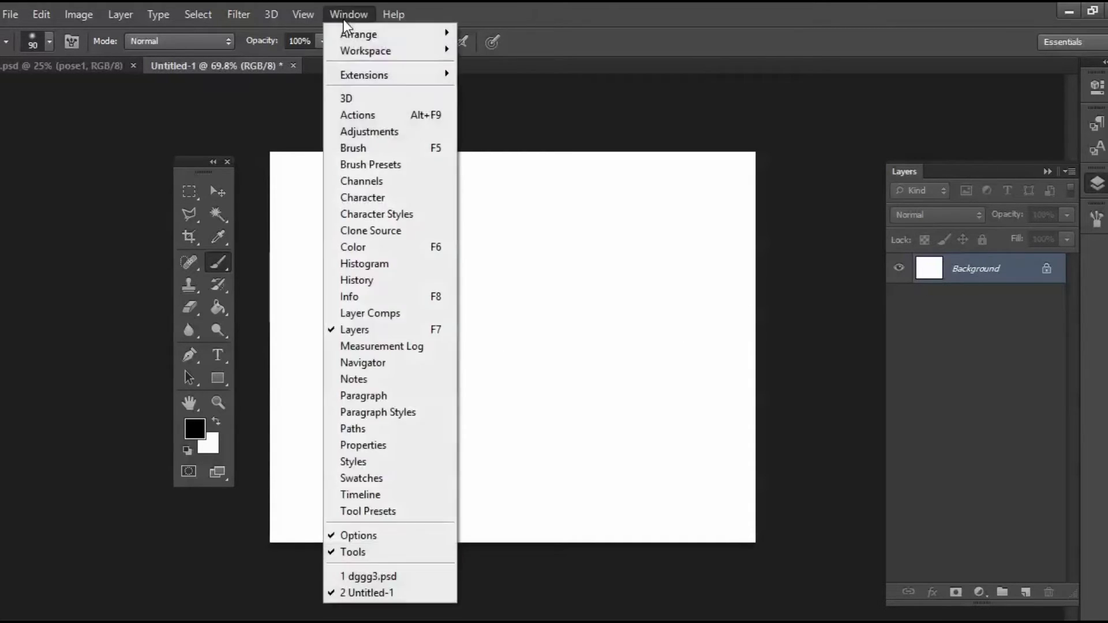
click(414, 335)
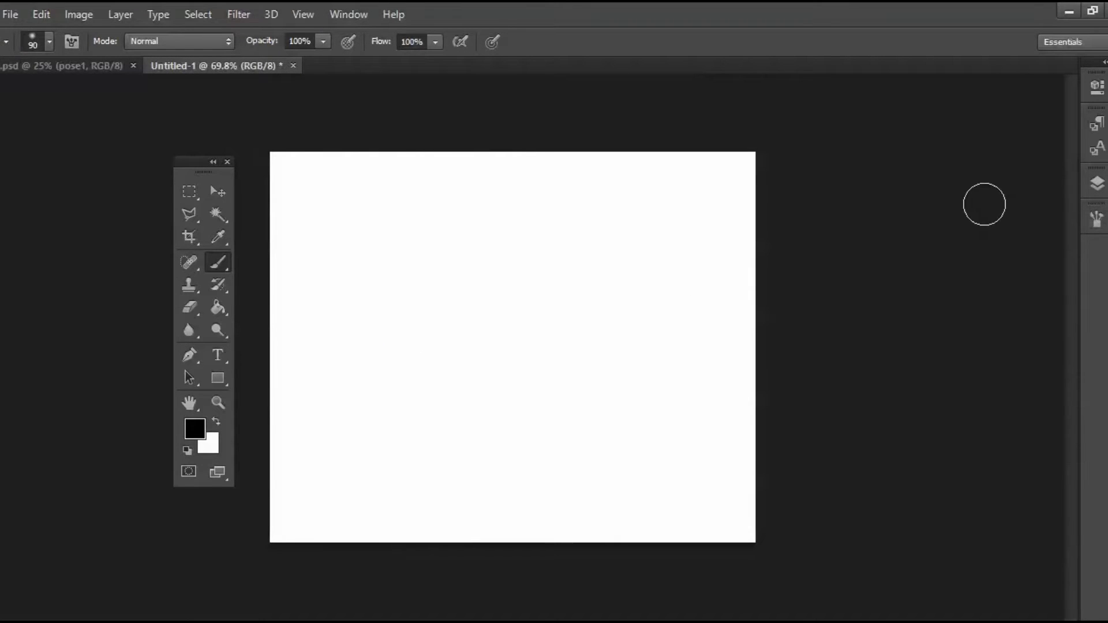
click(348, 14)
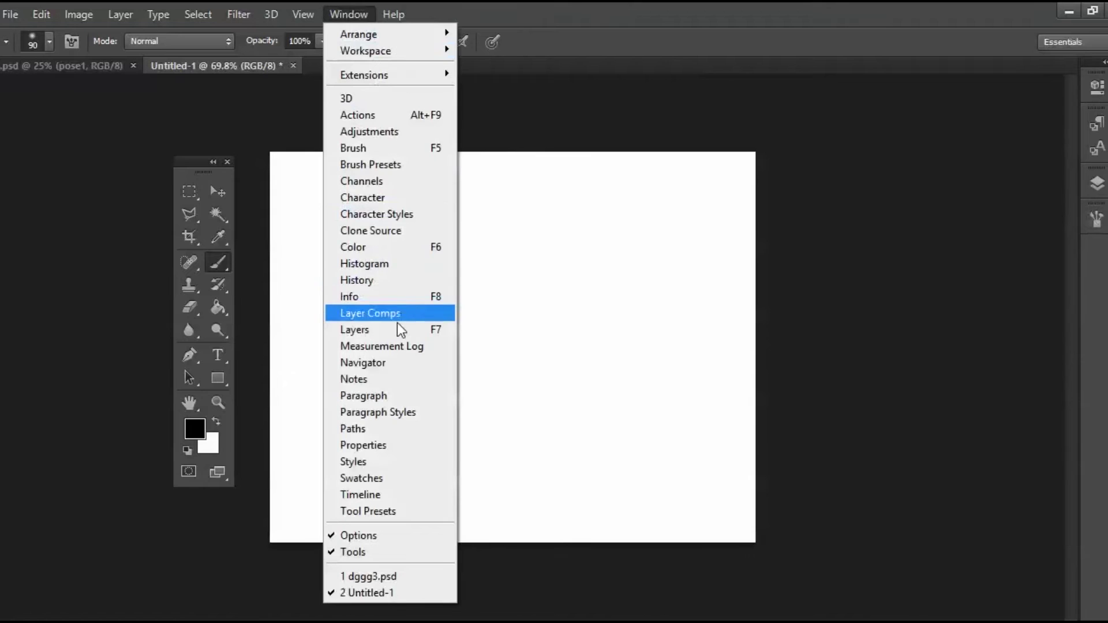
click(416, 329)
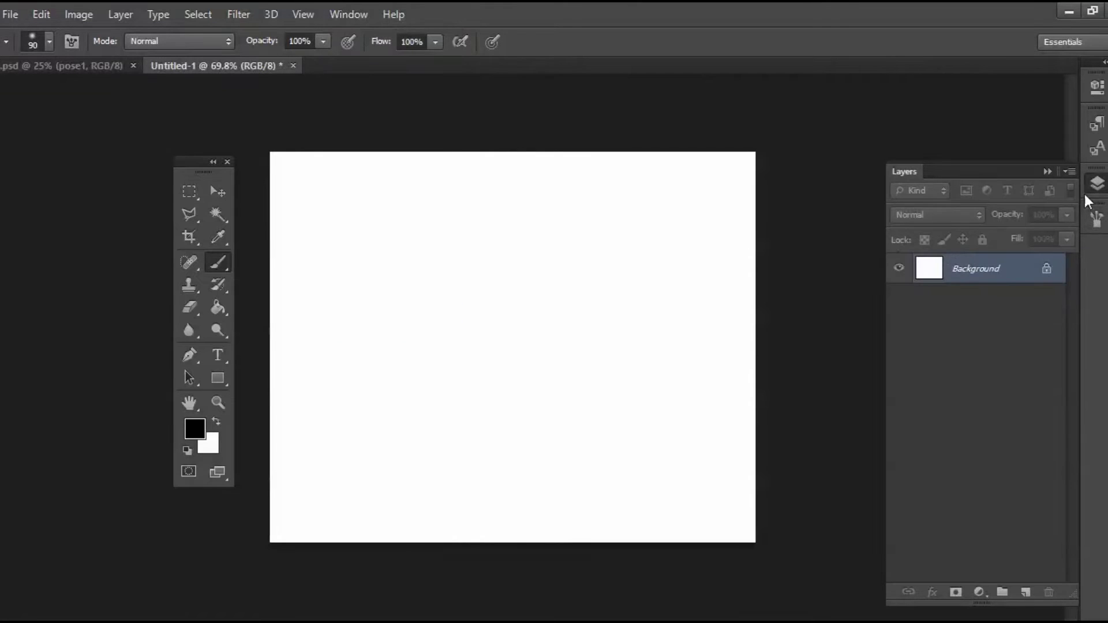
drag(1093, 189, 1089, 230)
click(784, 249)
click(783, 244)
click(1096, 219)
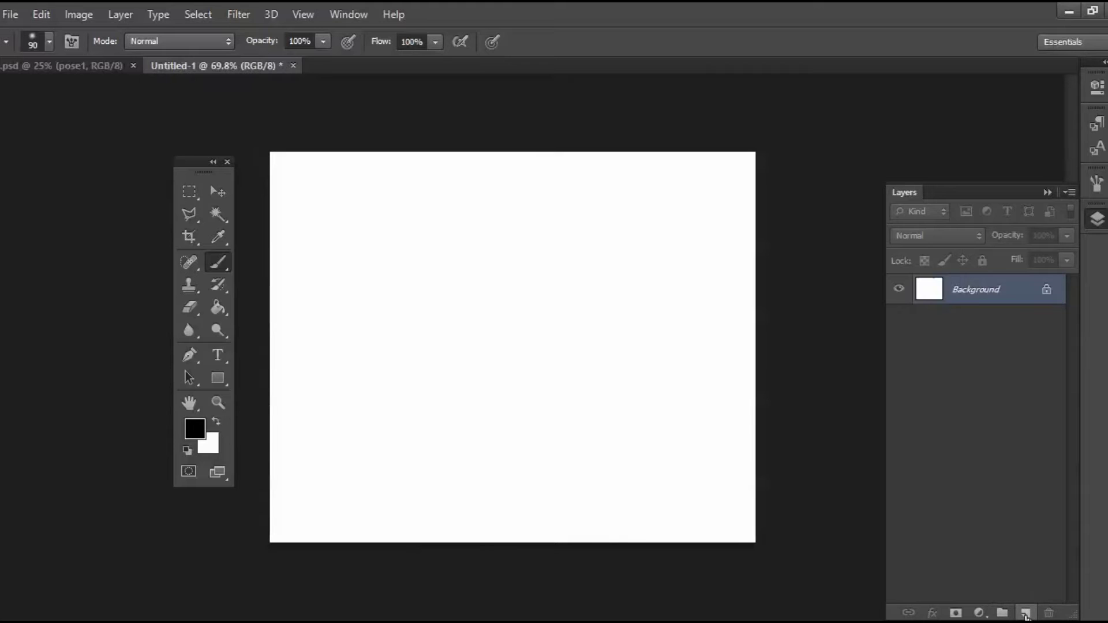
Check the Background layer's options, then add an empty Layer 1 above it
right_click(971, 302)
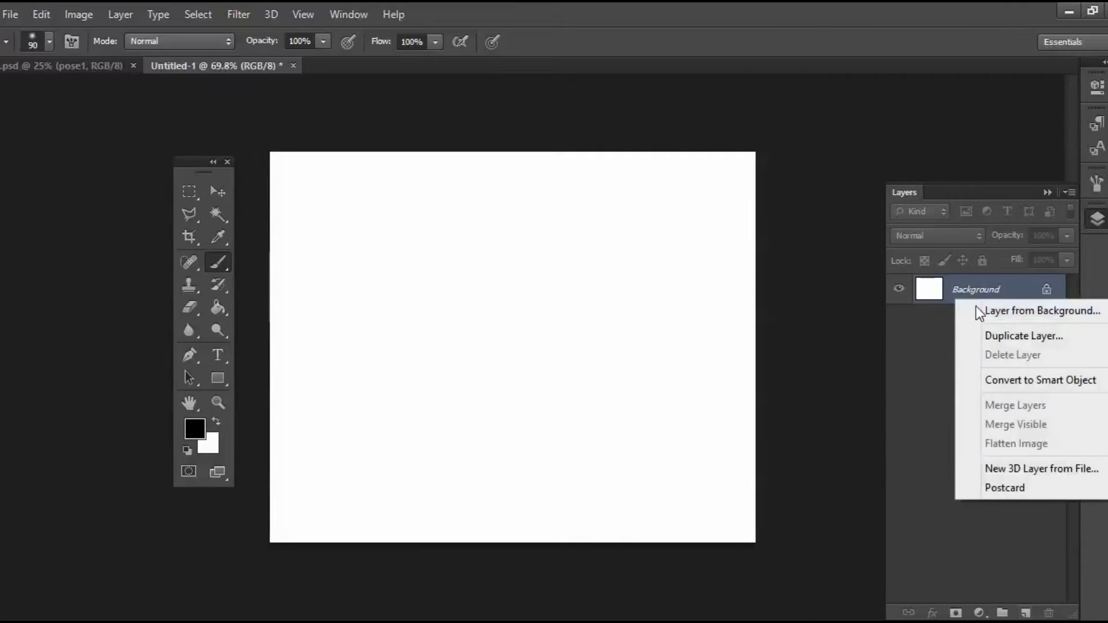
click(924, 413)
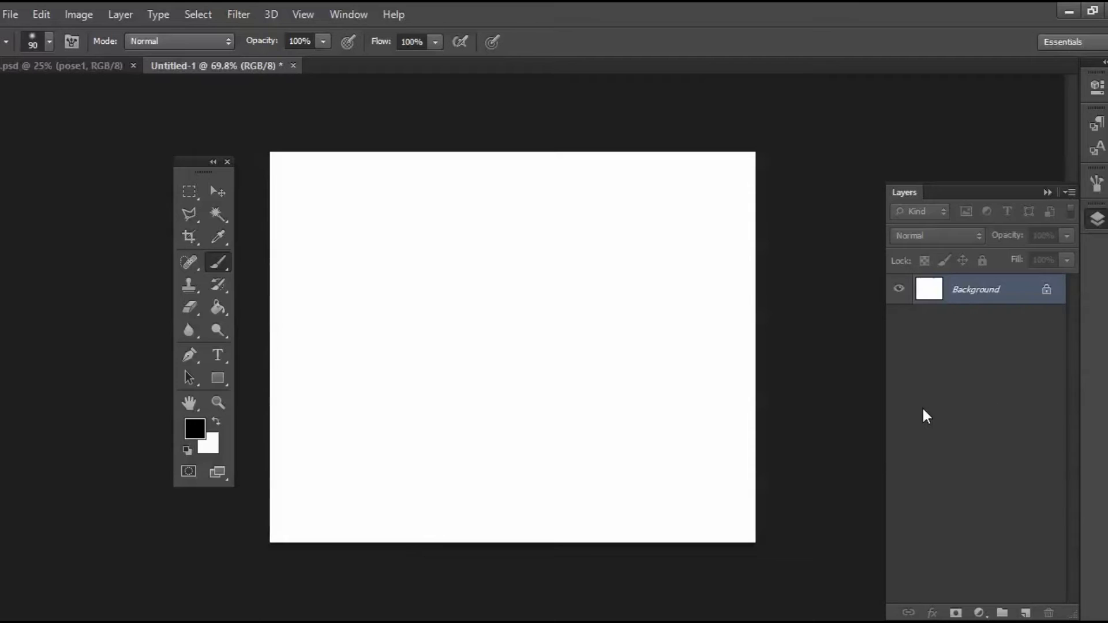
click(1025, 615)
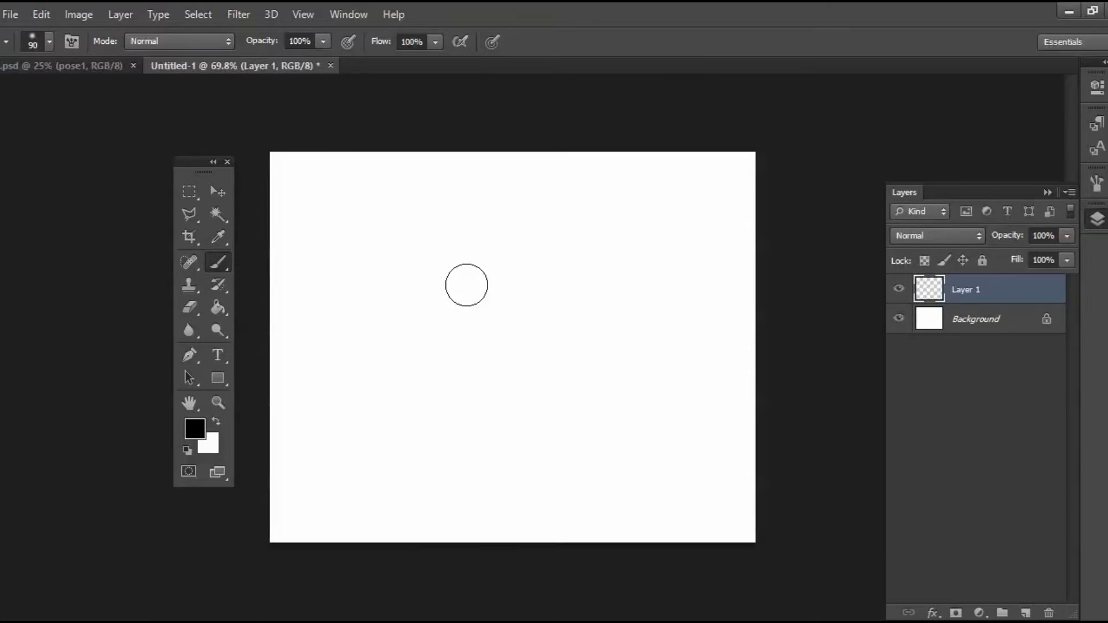
After a grey test stroke, set the foreground colour to dark red #8a4545
mouse_move(483, 254)
mouse_down()
mouse_move(431, 295)
mouse_move(490, 244)
mouse_move(473, 277)
mouse_move(455, 273)
mouse_move(484, 250)
mouse_up()
key(bracketleft)
key(bracketleft)
key(bracketleft)
key(bracketleft)
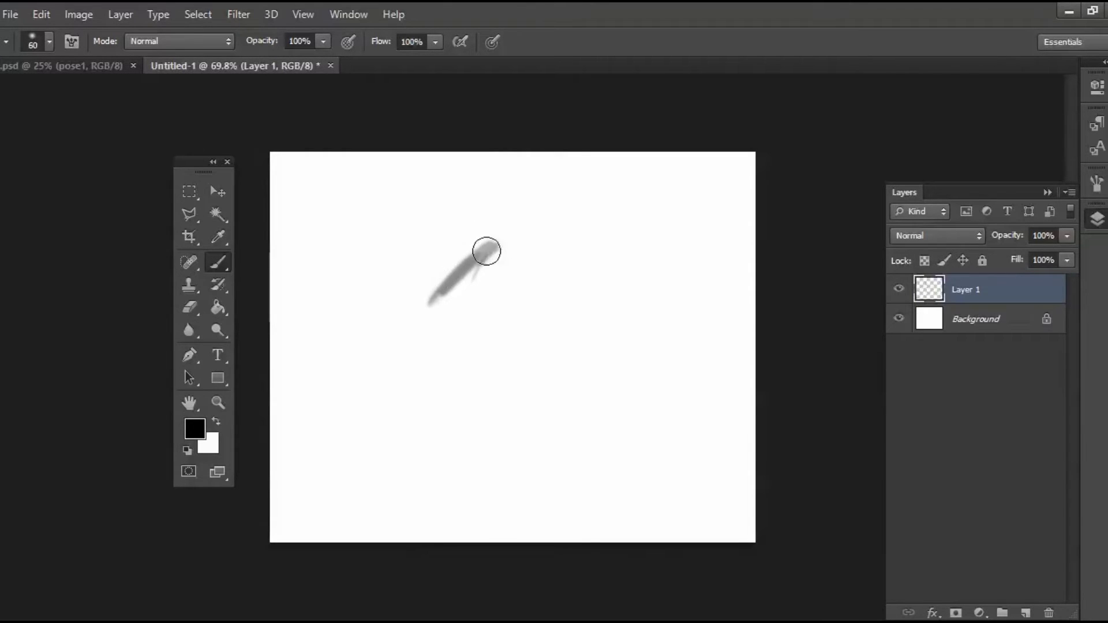
key(bracketright)
key(bracketright)
key(bracketright)
click(186, 432)
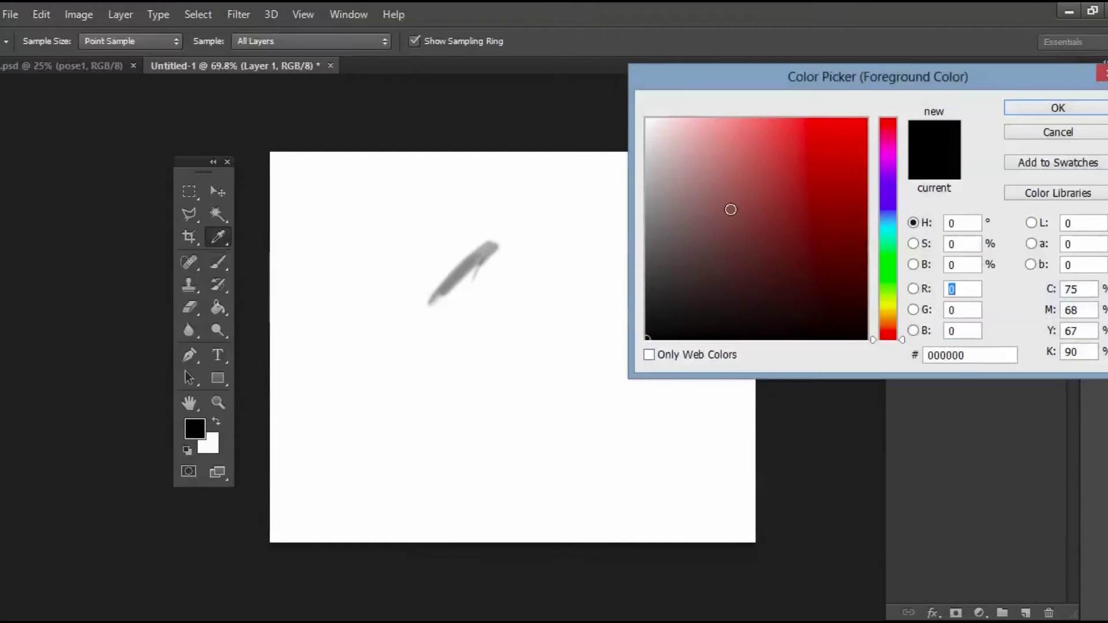
mouse_move(721, 226)
mouse_down()
mouse_move(715, 191)
mouse_move(725, 184)
mouse_up()
click(1044, 110)
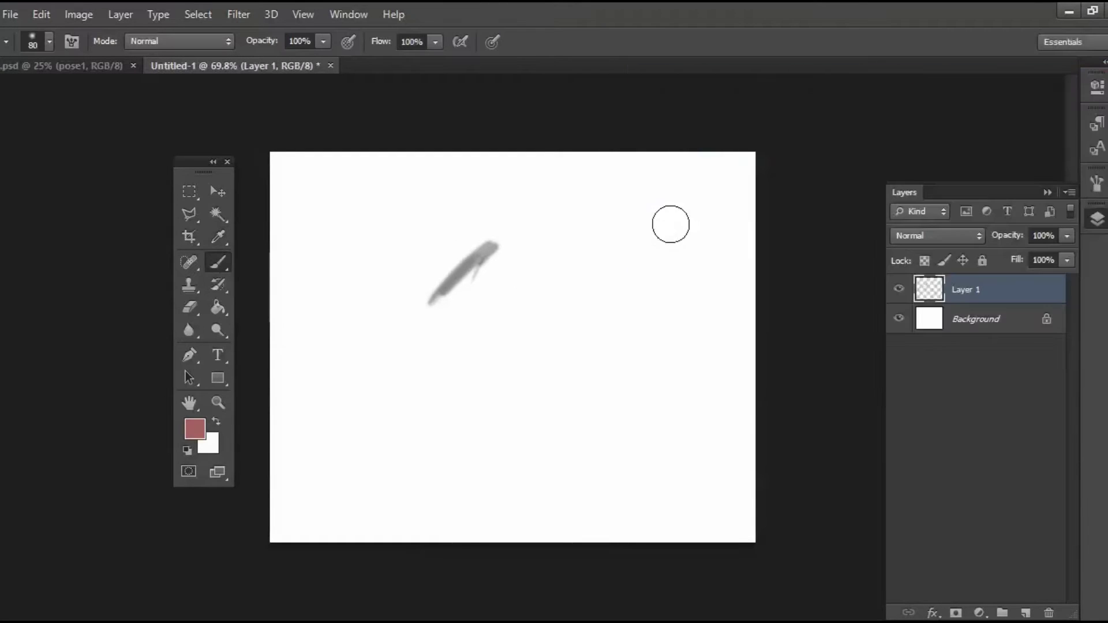
click(196, 429)
click(763, 211)
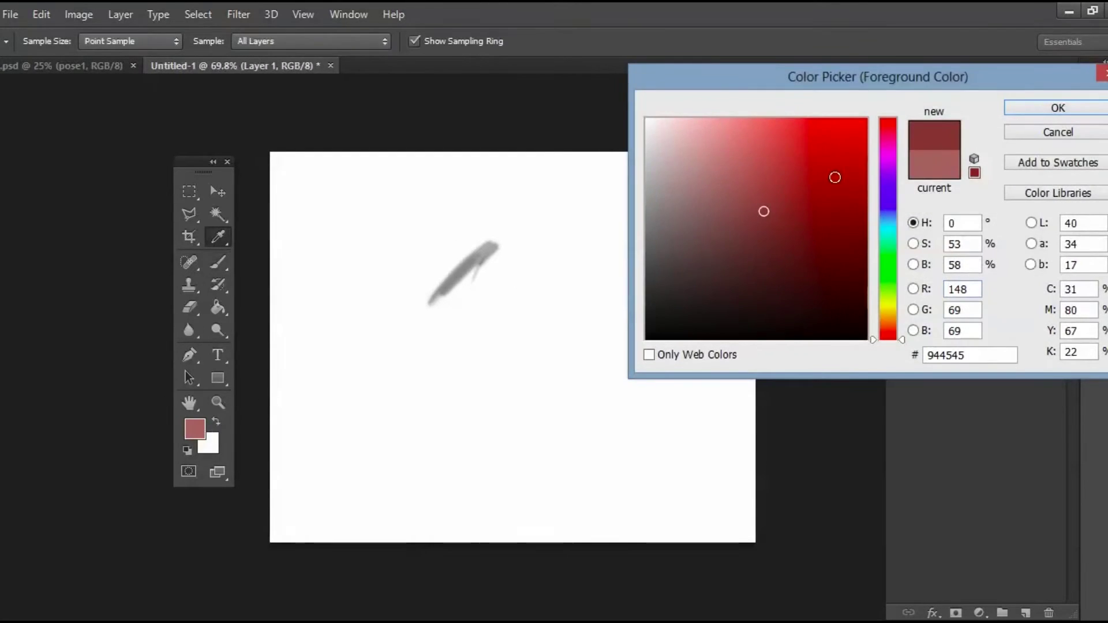
mouse_move(764, 211)
mouse_down()
mouse_move(740, 221)
mouse_move(754, 220)
mouse_up()
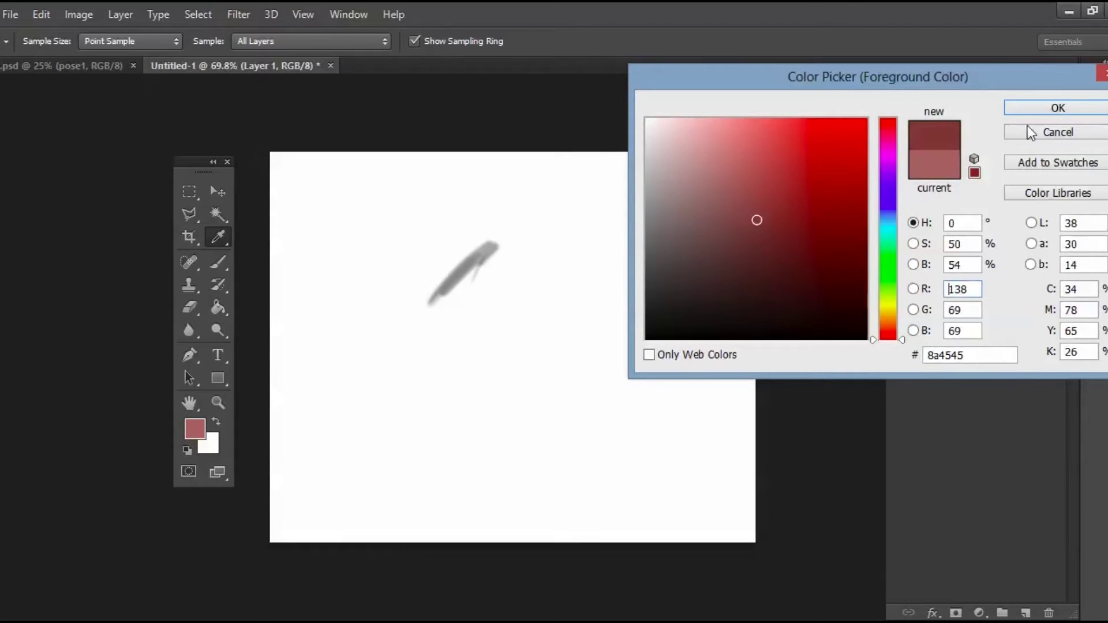
click(1039, 110)
key(b)
Paint the dark red blob body and thick diagonal limb strokes on Layer 1
mouse_move(439, 302)
mouse_down()
mouse_move(551, 264)
mouse_move(460, 292)
mouse_move(509, 282)
mouse_move(508, 262)
mouse_move(536, 271)
mouse_move(554, 302)
mouse_move(479, 284)
mouse_move(495, 349)
mouse_move(443, 314)
mouse_up()
key(bracketleft)
key(bracketleft)
key(bracketleft)
key(bracketleft)
key(bracketleft)
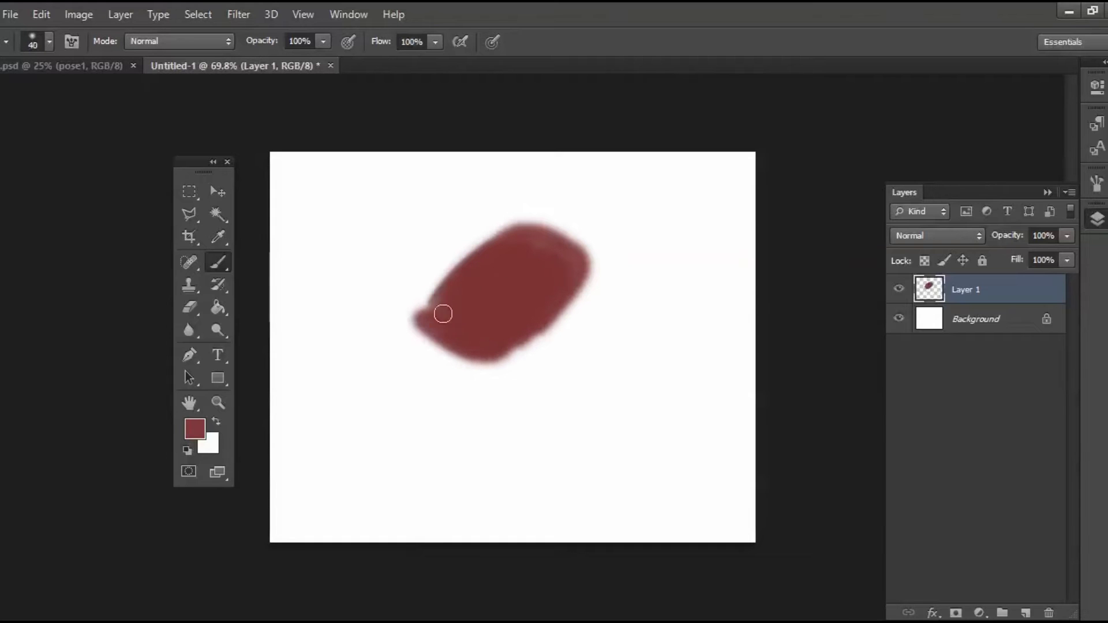
mouse_move(468, 259)
mouse_down()
mouse_move(577, 366)
mouse_move(631, 326)
mouse_move(594, 422)
mouse_move(655, 317)
mouse_up()
key(bracketright)
key(bracketright)
drag(557, 362, 516, 385)
drag(490, 410, 476, 430)
mouse_move(527, 374)
mouse_down()
mouse_move(556, 373)
mouse_move(475, 426)
mouse_move(520, 386)
mouse_move(603, 344)
mouse_move(652, 334)
mouse_move(650, 358)
mouse_move(670, 372)
mouse_move(683, 364)
mouse_move(695, 425)
mouse_move(638, 468)
mouse_up()
mouse_move(554, 438)
mouse_down()
mouse_move(568, 423)
mouse_move(524, 479)
mouse_move(577, 429)
mouse_up()
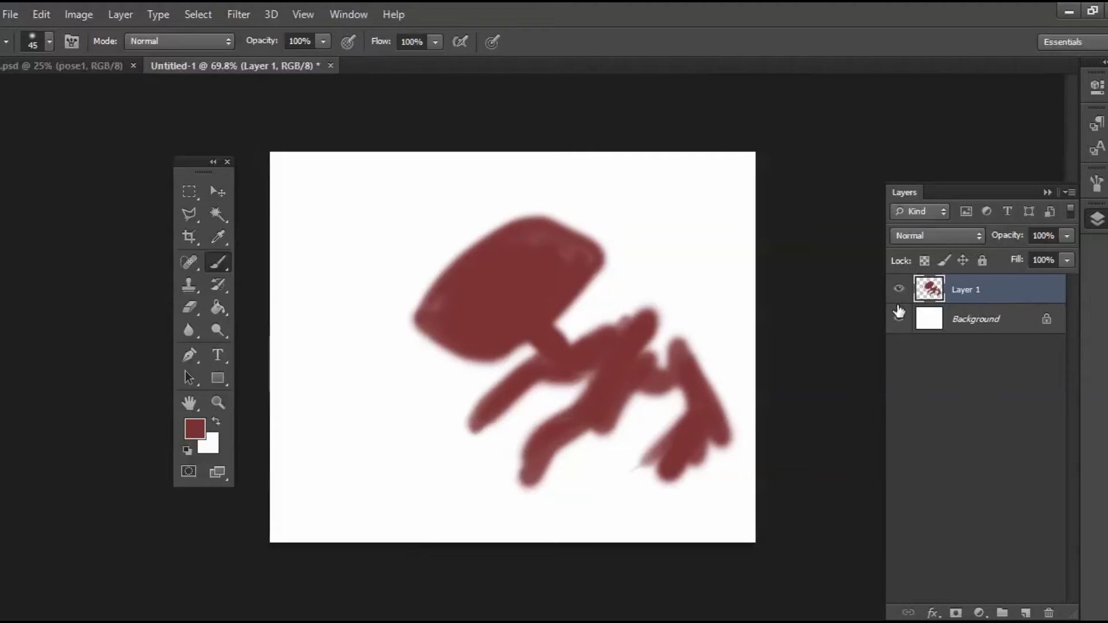
click(899, 293)
Toggle Layer 1's visibility several times to compare the strokes with the blank canvas
click(899, 293)
click(899, 293)
click(899, 294)
click(899, 292)
click(899, 292)
click(899, 290)
click(900, 291)
Rename Layer 1 to 'character' and toggle its visibility to check it
double_click(972, 291)
text(c)
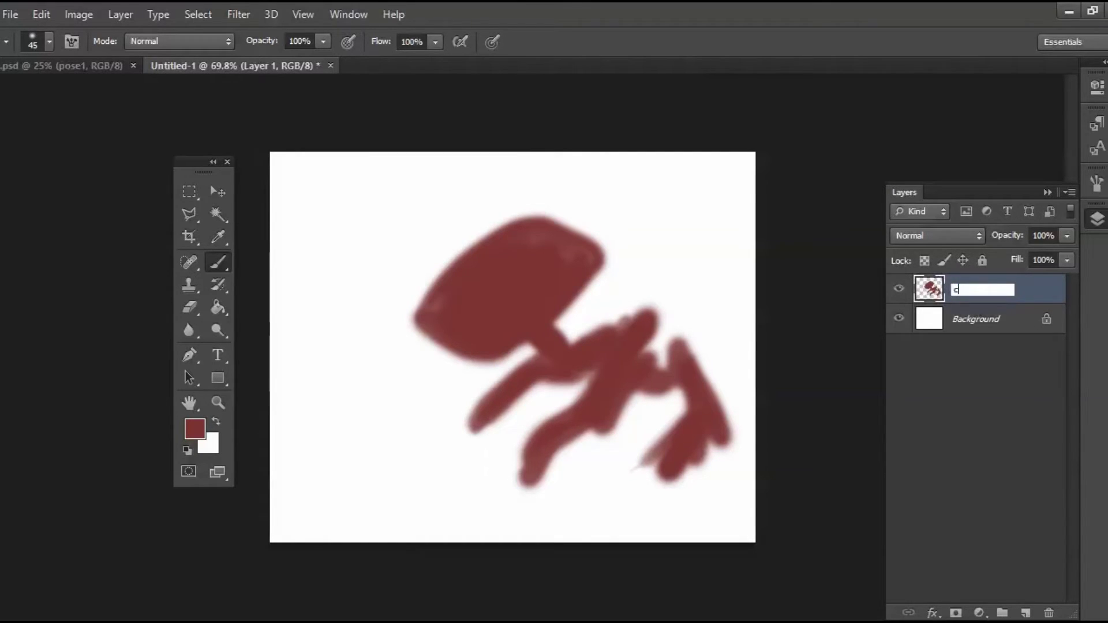
text(haracter)
click(1026, 299)
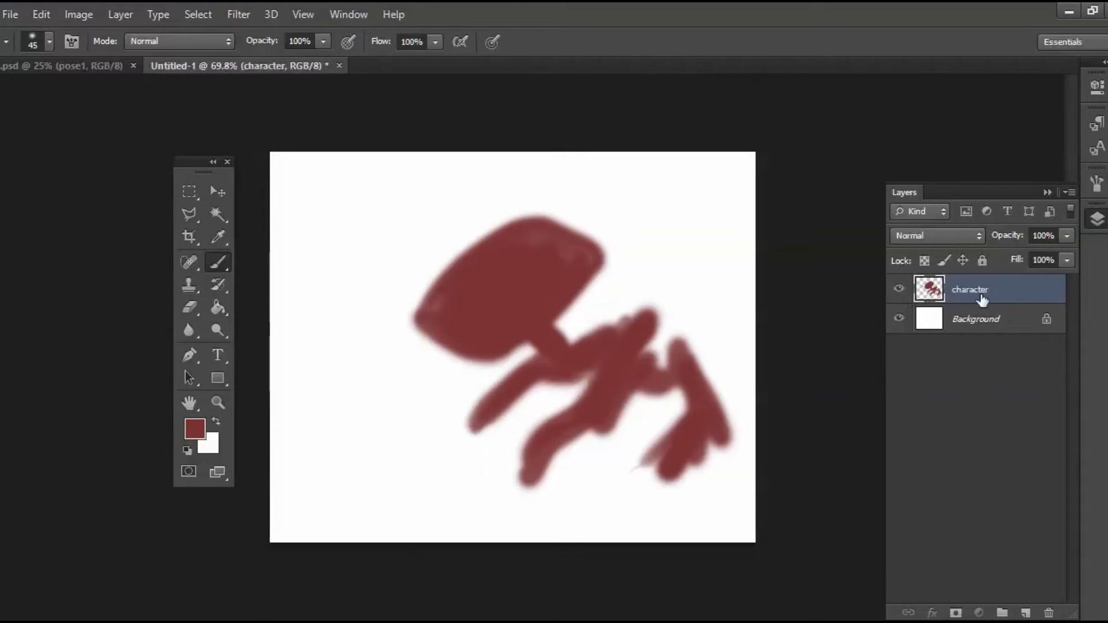
click(897, 292)
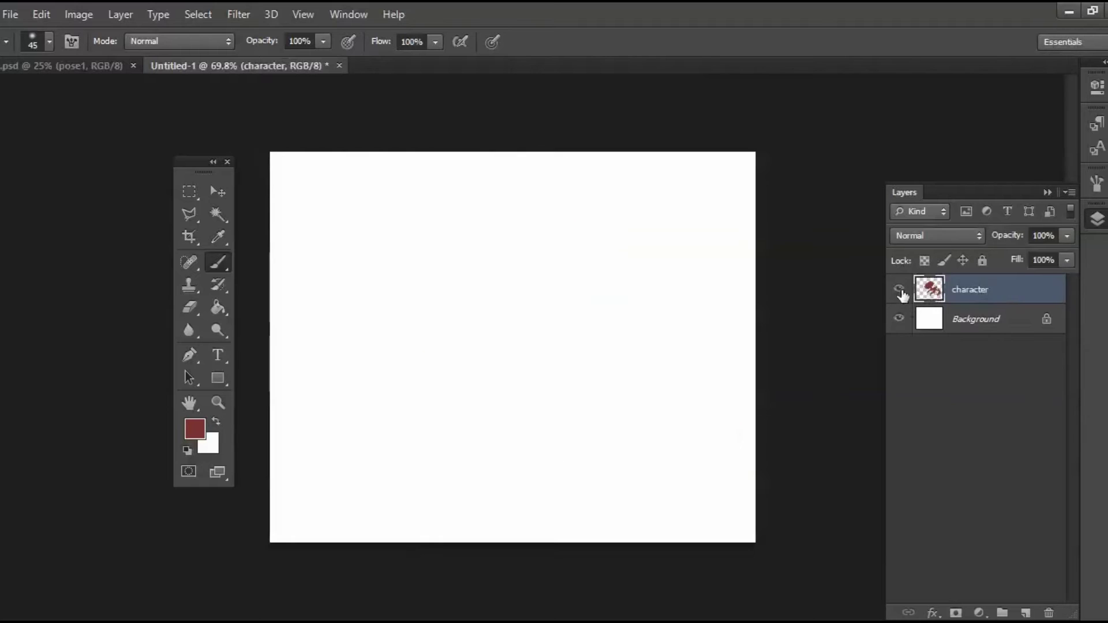
click(899, 291)
click(899, 291)
click(900, 292)
click(899, 291)
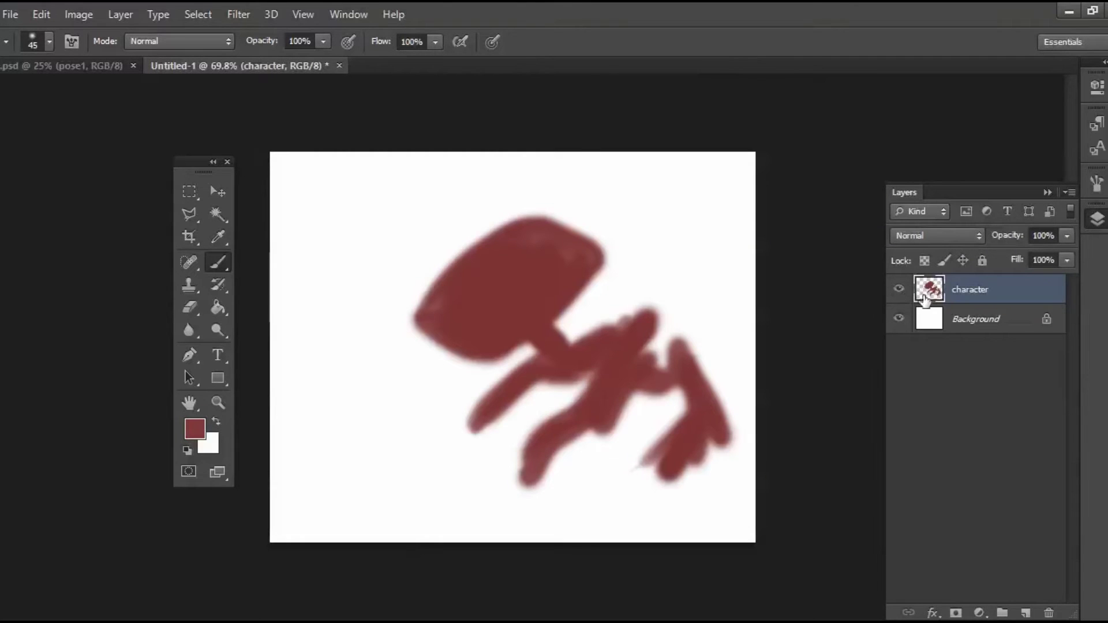
Add a new layer beneath 'character', try a first gradient fill, and undo it
click(1025, 612)
drag(990, 295, 990, 329)
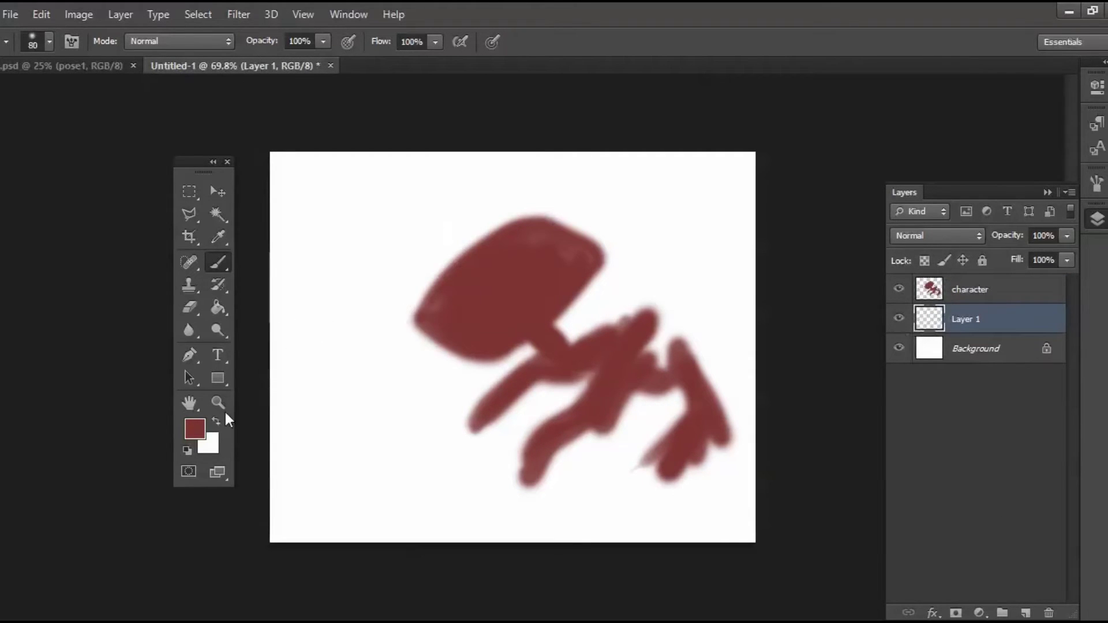
key(i)
click(196, 430)
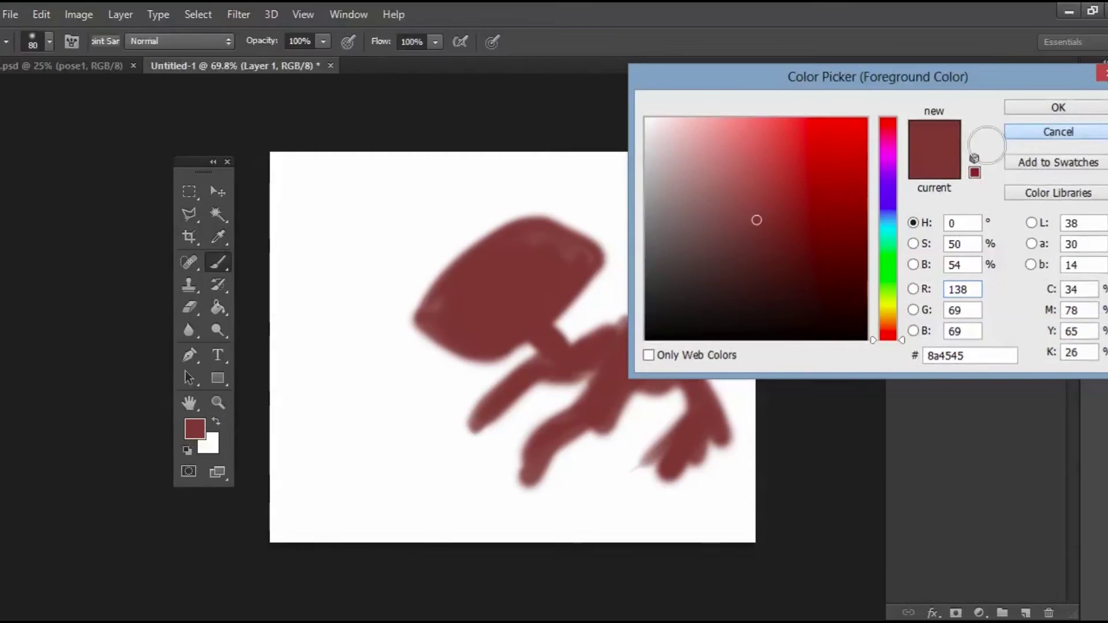
key(Return)
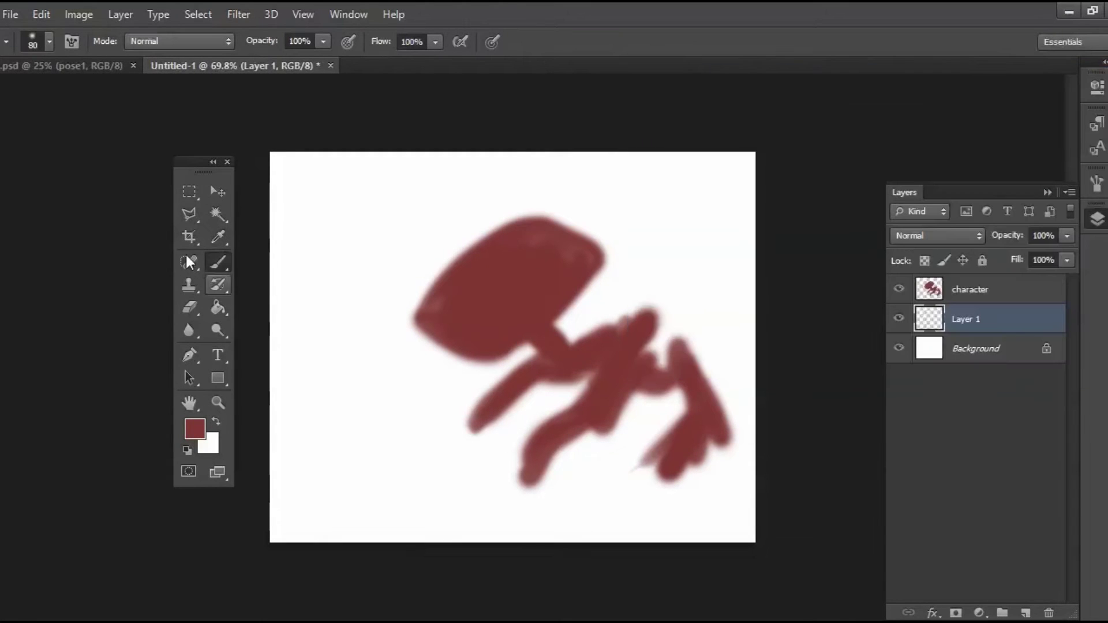
click(218, 307)
click(221, 310)
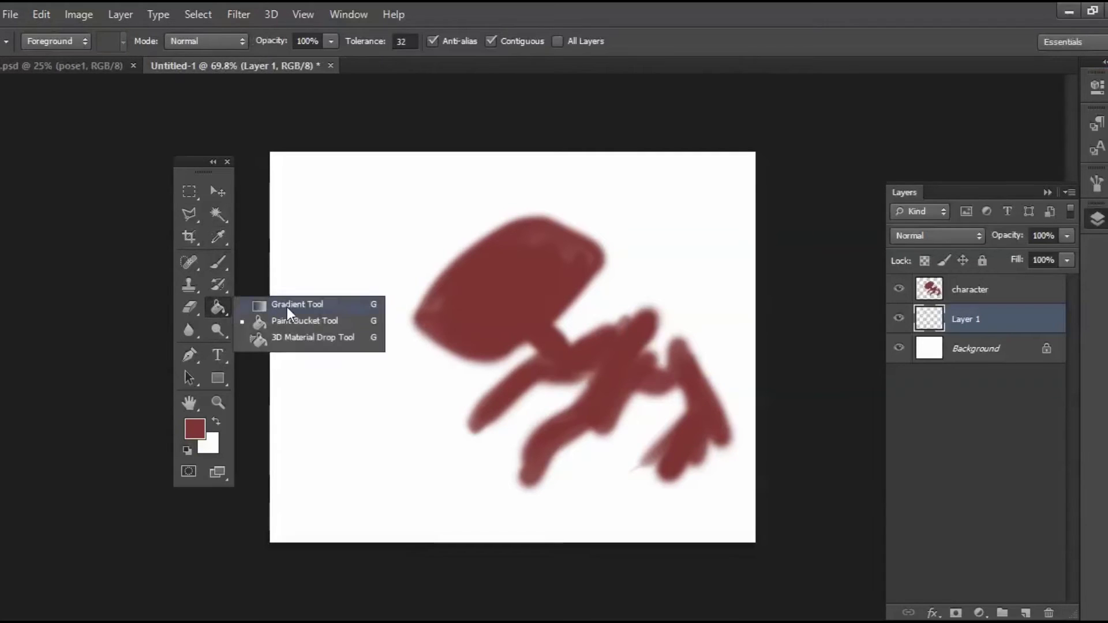
click(286, 306)
drag(406, 132, 382, 96)
key(ctrl+z)
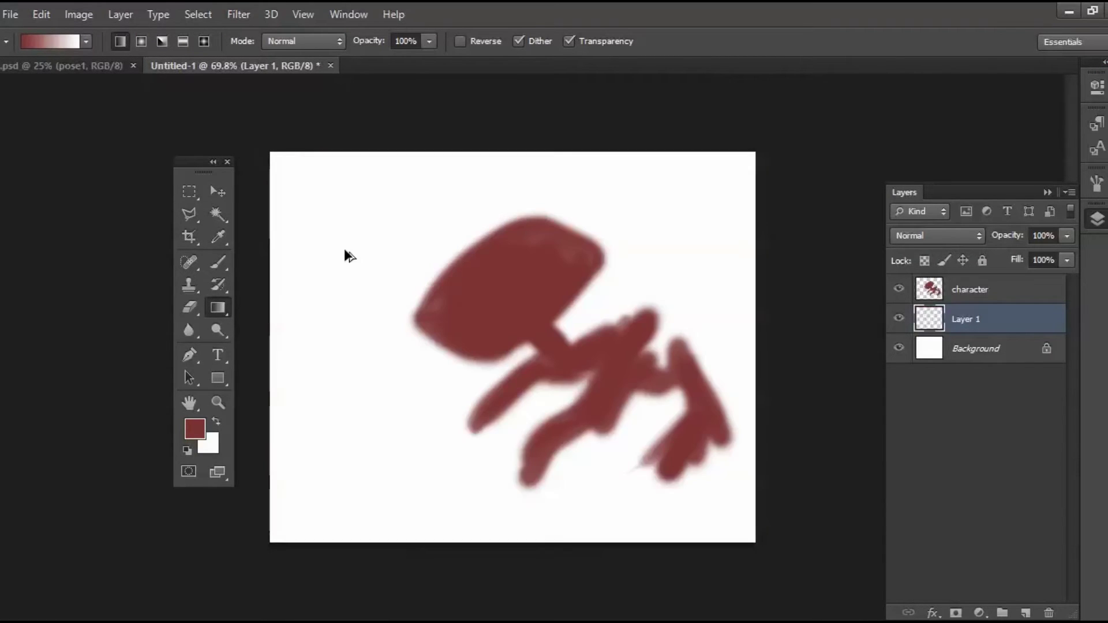
Pick a light lavender foreground and drag a lavender-to-white gradient from top to bottom
click(198, 428)
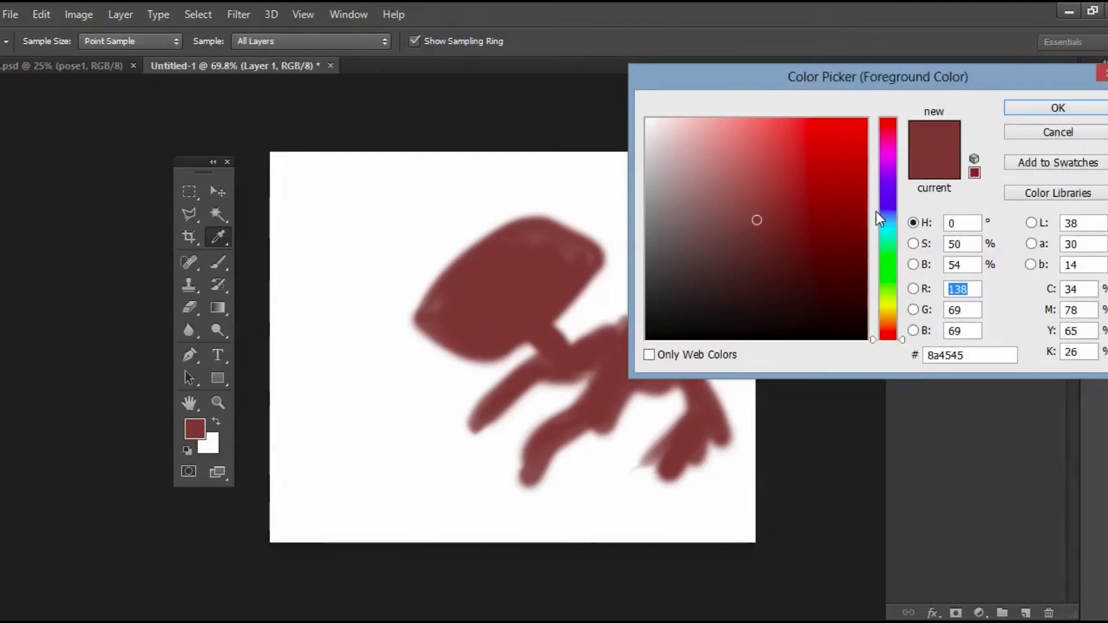
drag(876, 211, 876, 201)
drag(780, 182, 710, 129)
click(1058, 108)
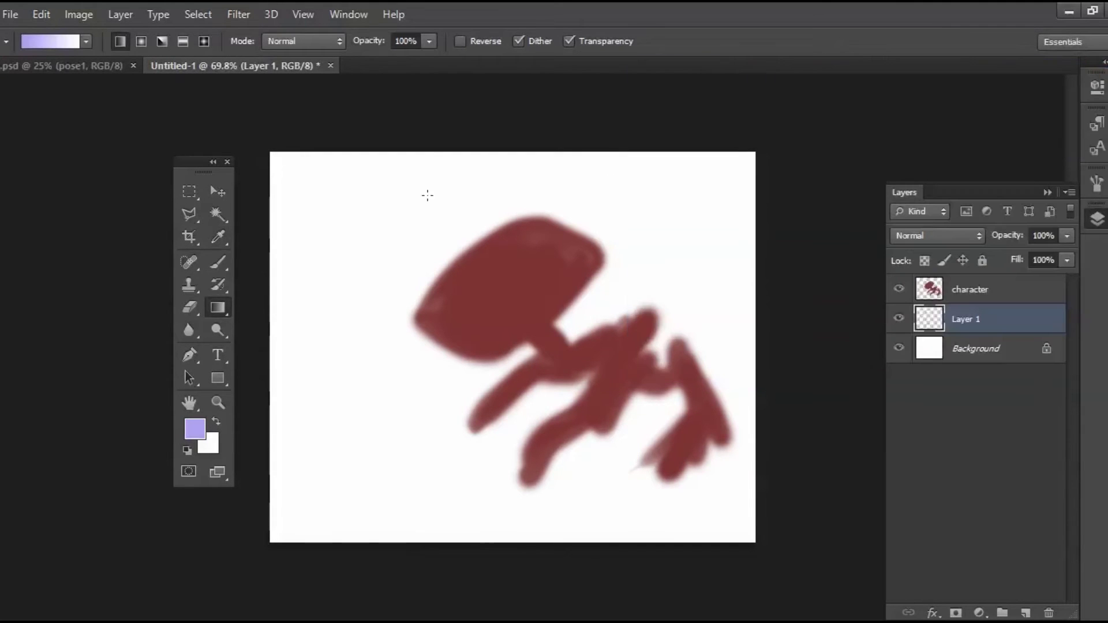
drag(464, 323, 530, 478)
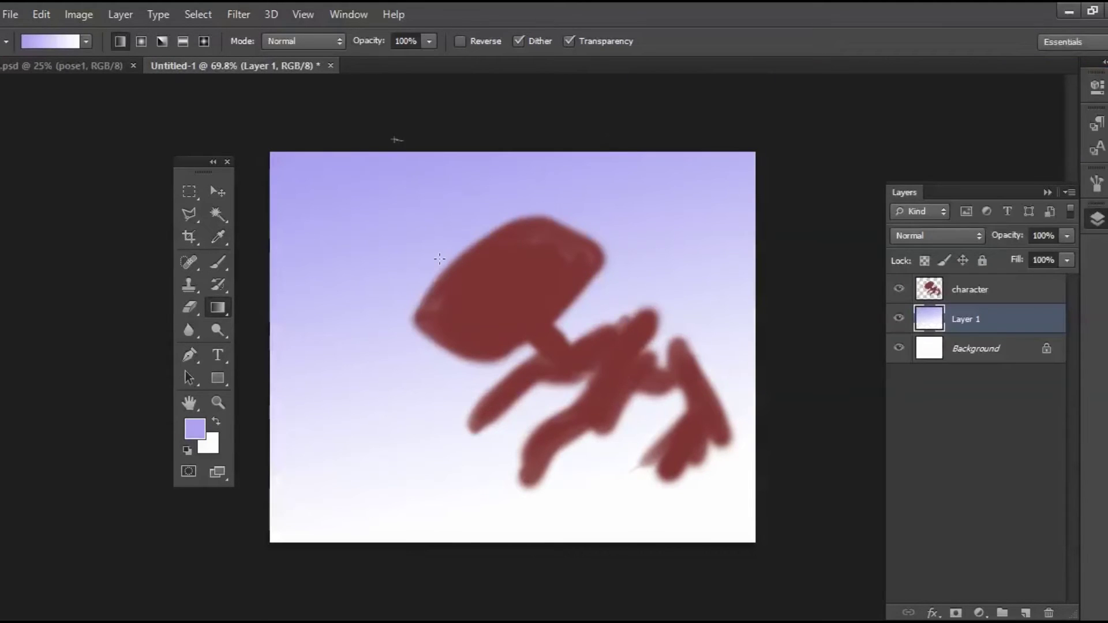
Select a wavy strip along the bottom of the canvas with the freehand Lasso
key(l)
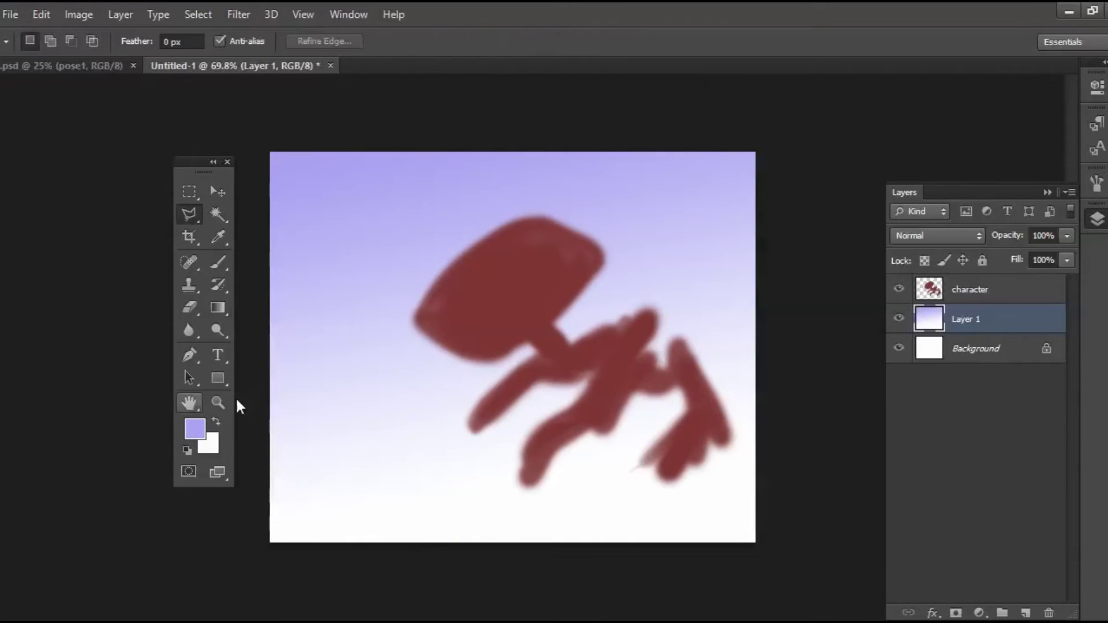
click(567, 474)
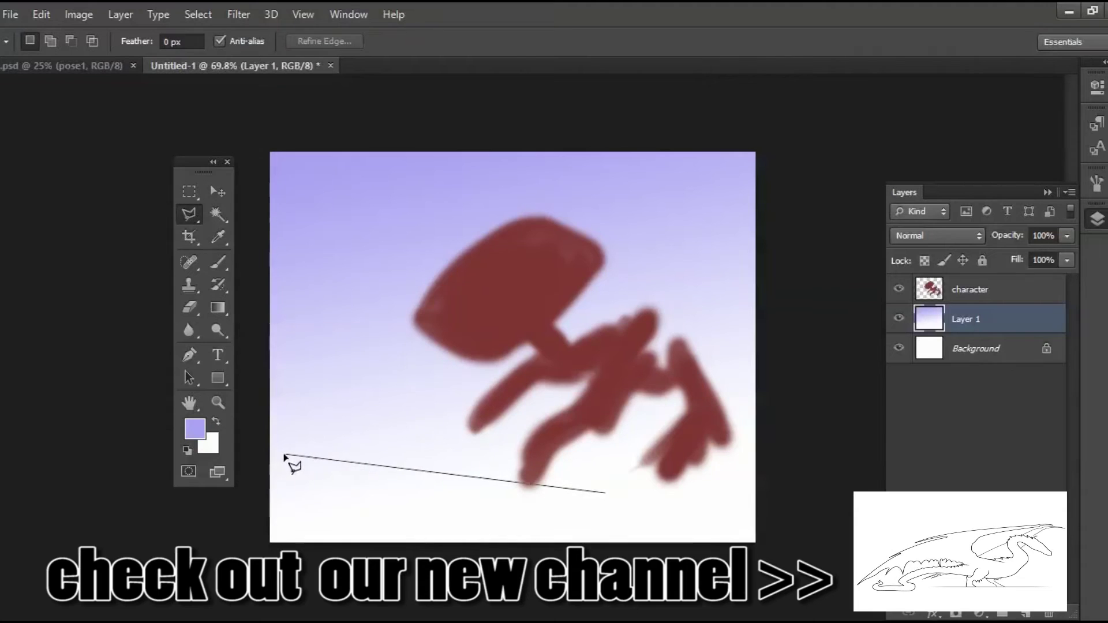
key(Escape)
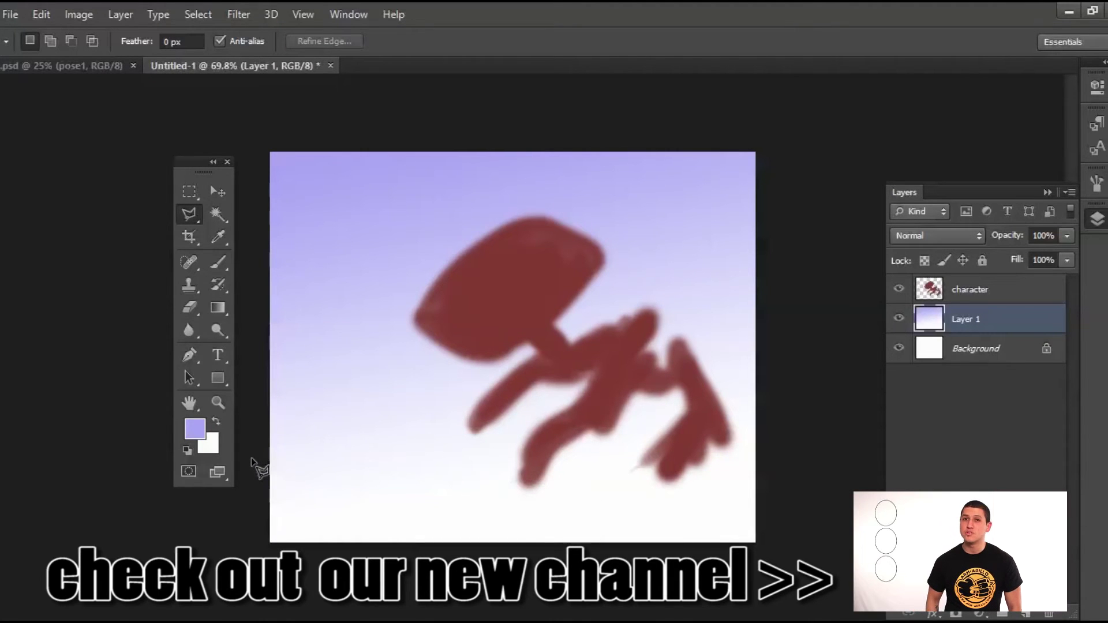
click(191, 213)
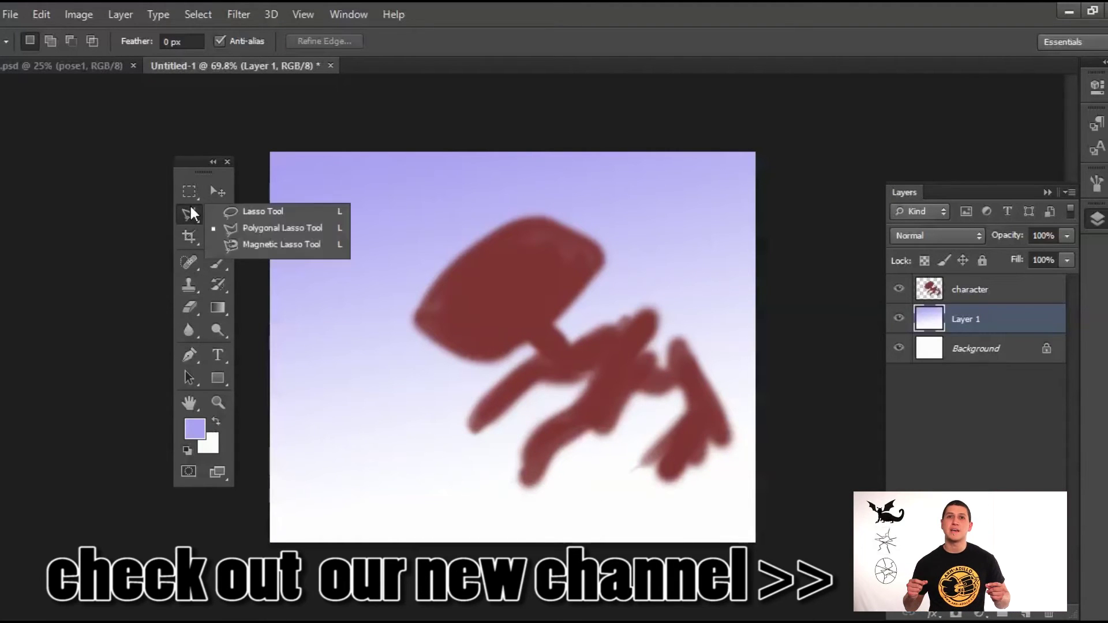
click(254, 212)
mouse_move(268, 459)
mouse_down()
mouse_move(452, 471)
mouse_move(795, 519)
mouse_move(787, 507)
mouse_up()
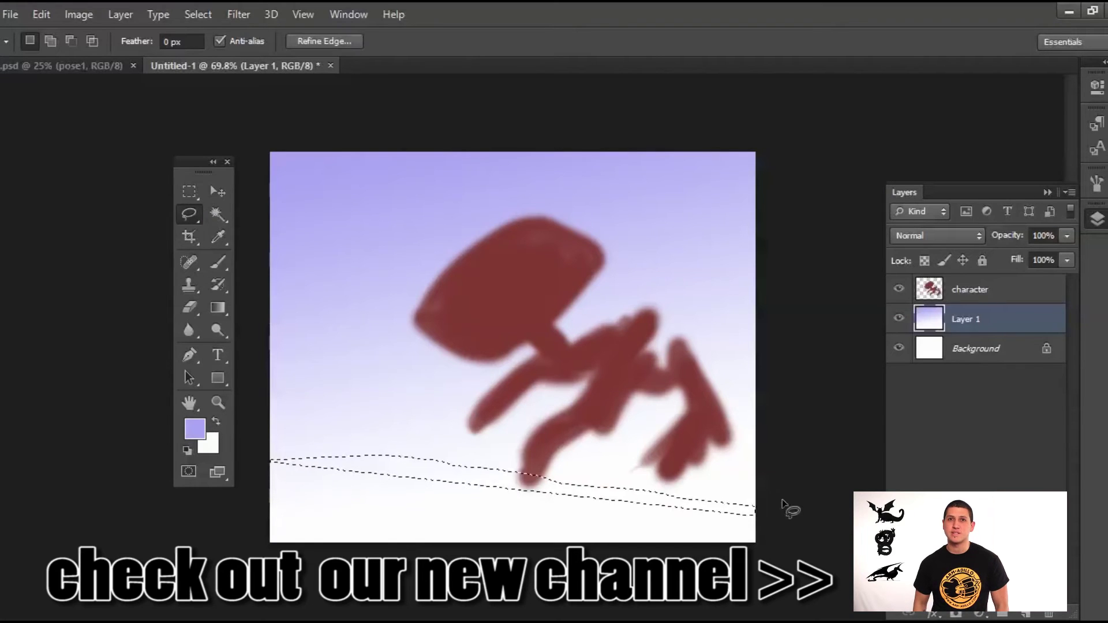
drag(594, 485, 275, 474)
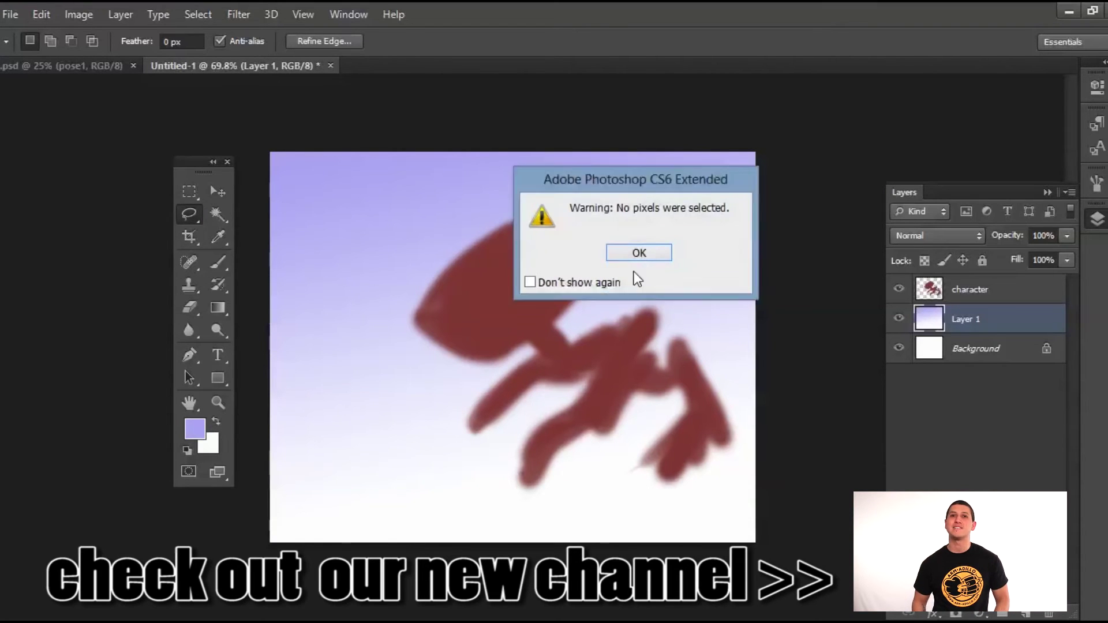
click(639, 252)
mouse_move(267, 461)
mouse_down()
mouse_move(615, 456)
mouse_move(812, 502)
mouse_move(222, 522)
mouse_move(247, 525)
mouse_move(322, 474)
mouse_move(797, 515)
mouse_move(805, 500)
mouse_move(771, 482)
mouse_move(376, 494)
mouse_move(219, 551)
mouse_move(790, 548)
mouse_move(799, 523)
mouse_up()
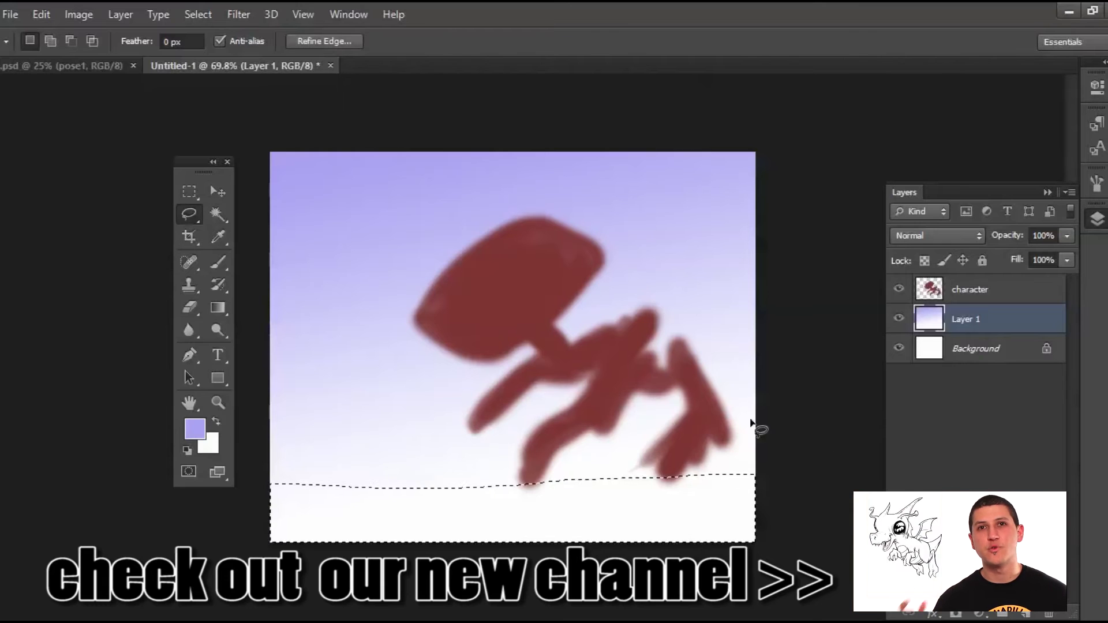
Fill the strip with a purple gradient, deselect, and toggle the character layer to view it
key(g)
drag(537, 477, 541, 545)
key(ctrl+d)
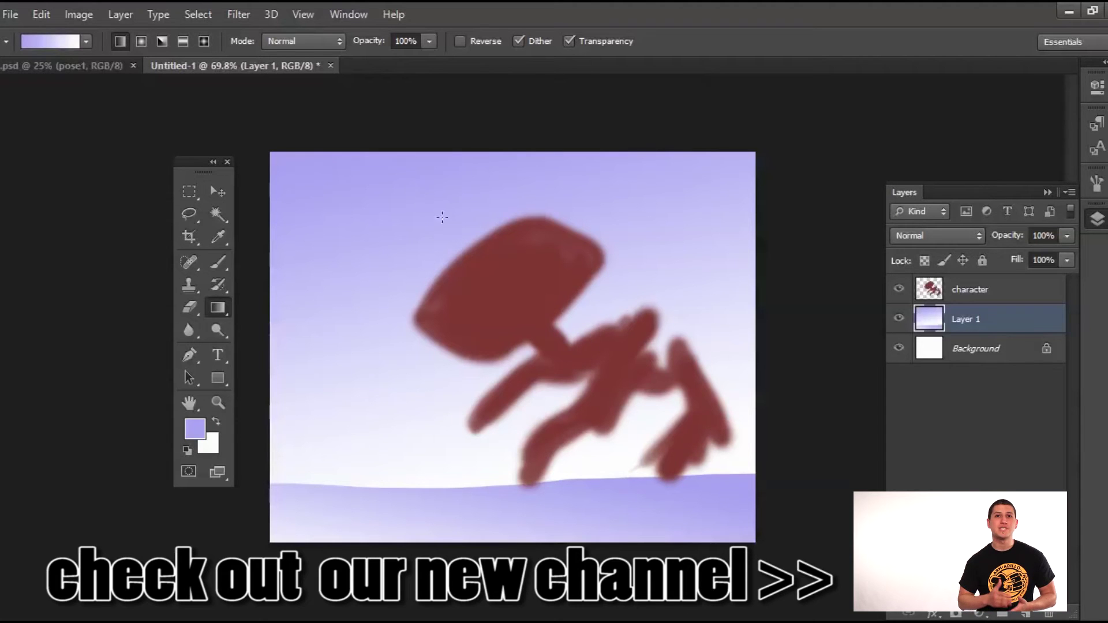
click(899, 290)
click(899, 290)
click(899, 289)
click(899, 290)
click(899, 289)
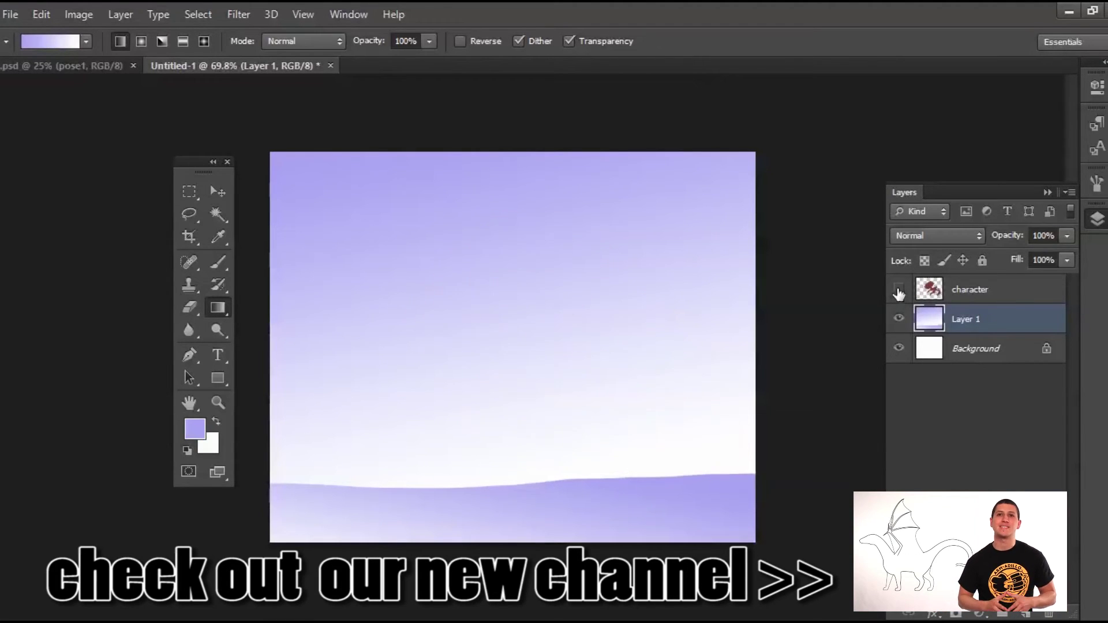
click(899, 290)
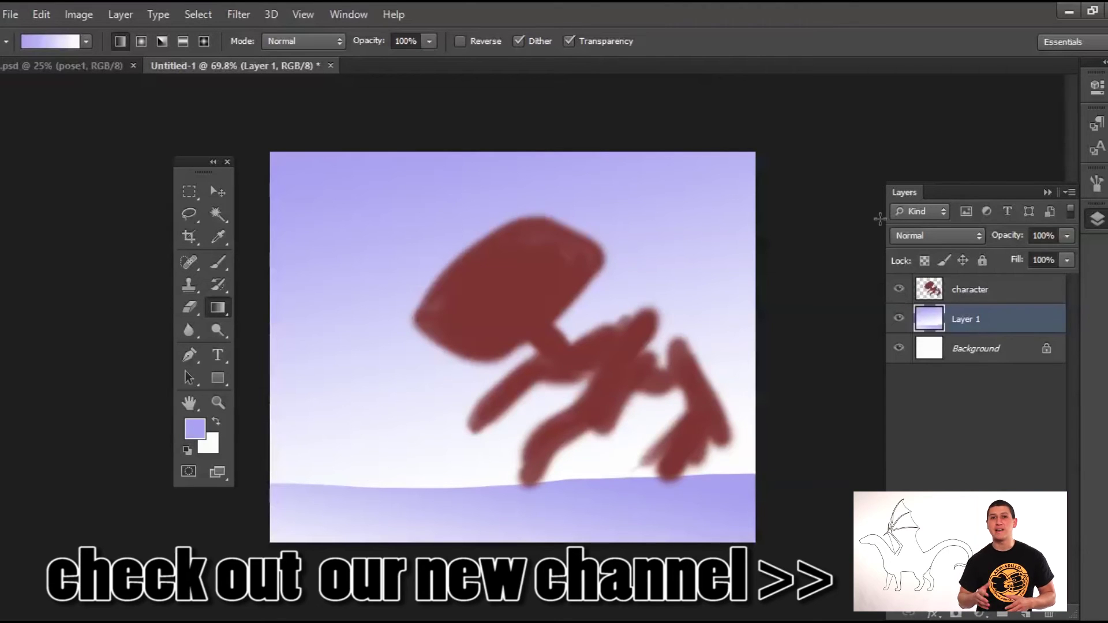
Reshow the character layer, select it, and add an empty Layer 2 above it
click(899, 289)
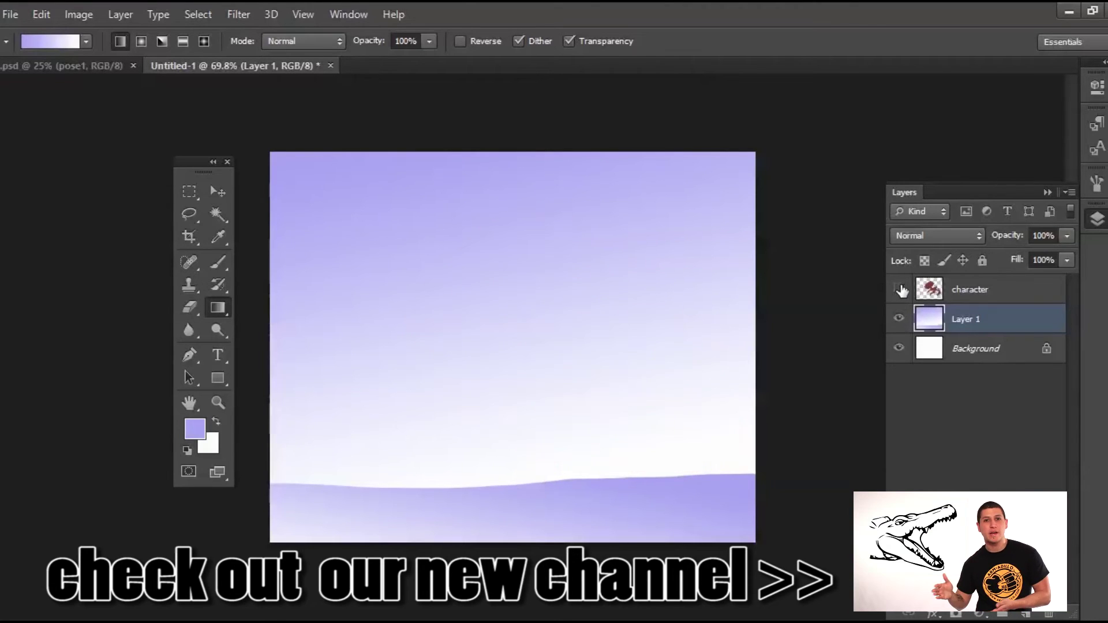
click(899, 290)
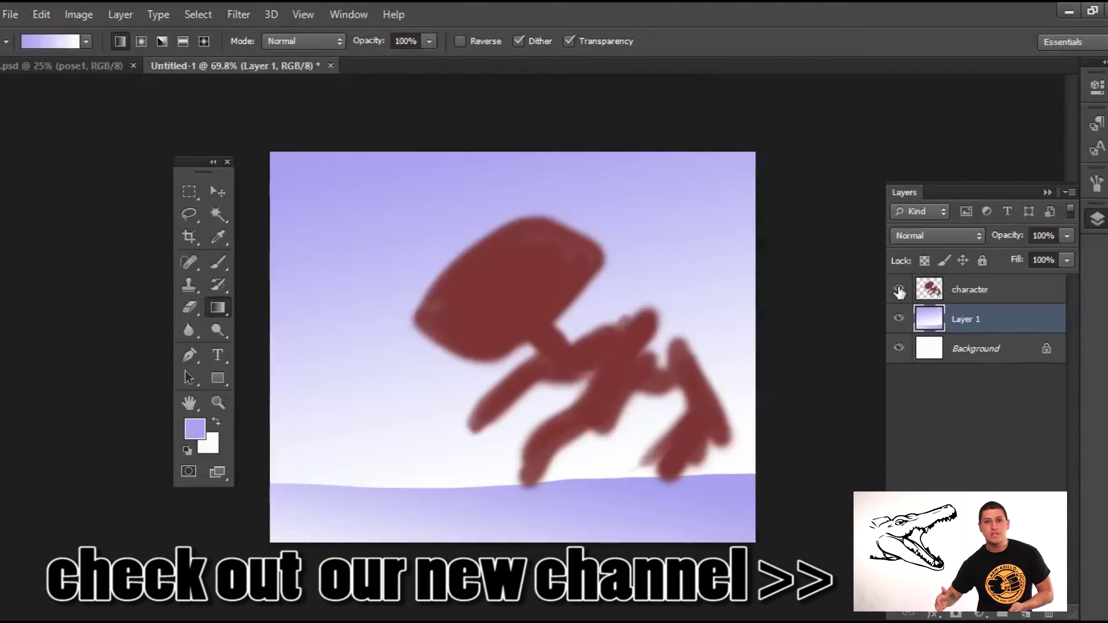
click(990, 293)
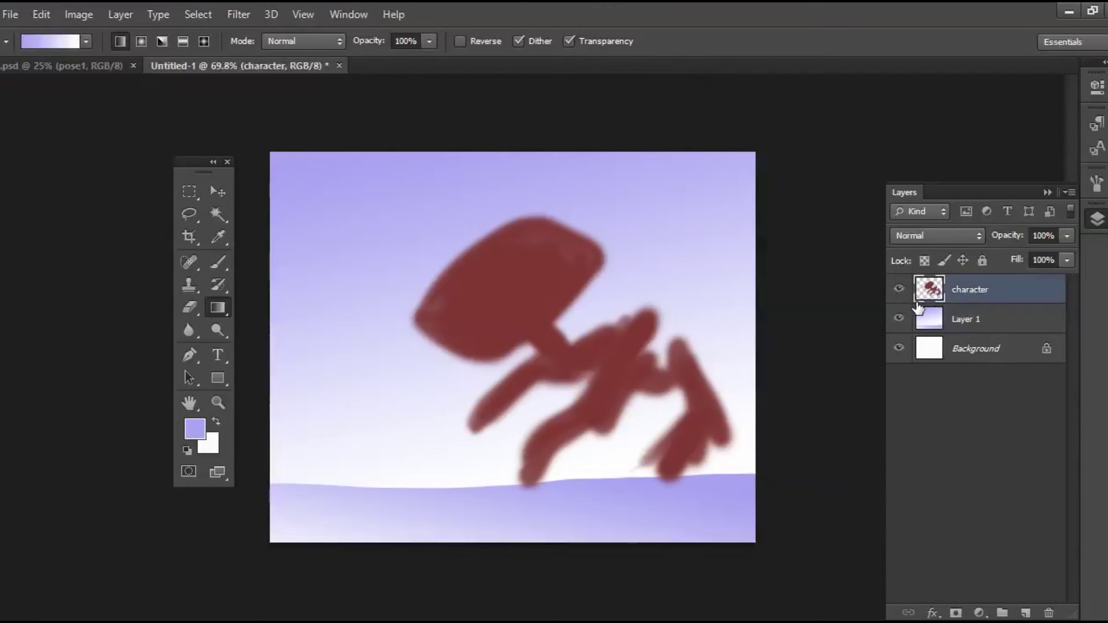
click(1024, 612)
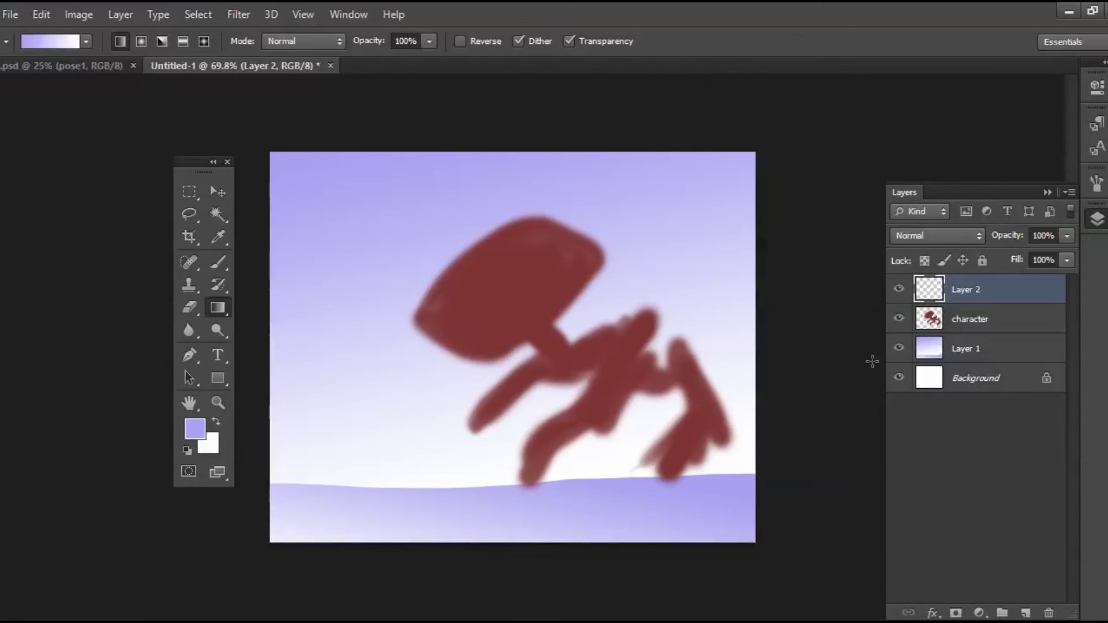
click(949, 245)
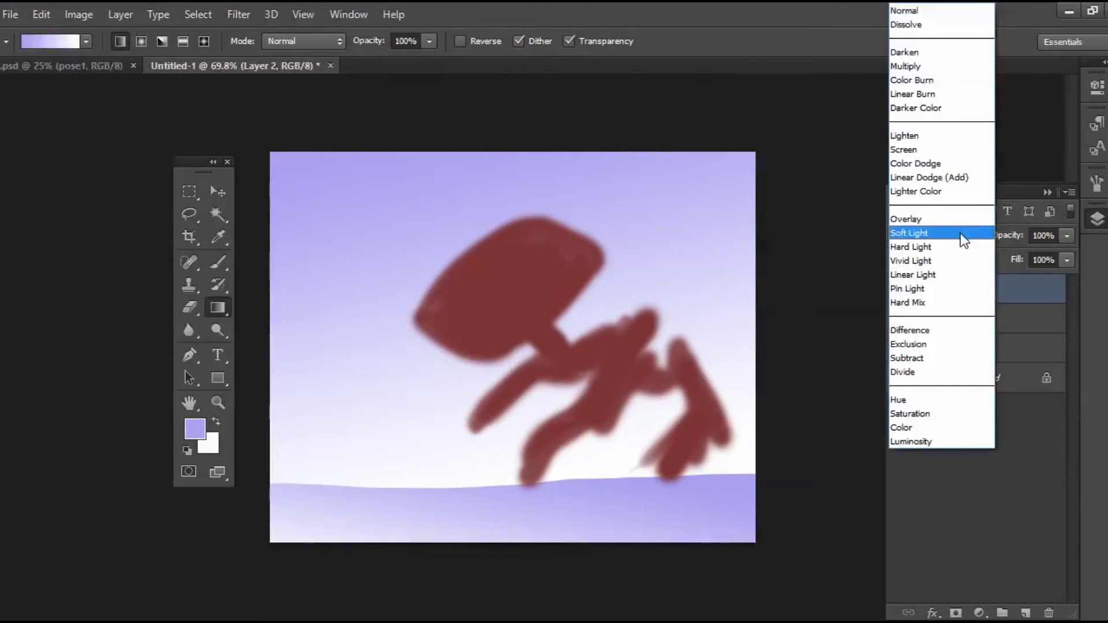
Change Layer 2's blend mode from Normal to Color Dodge
key(Escape)
click(978, 235)
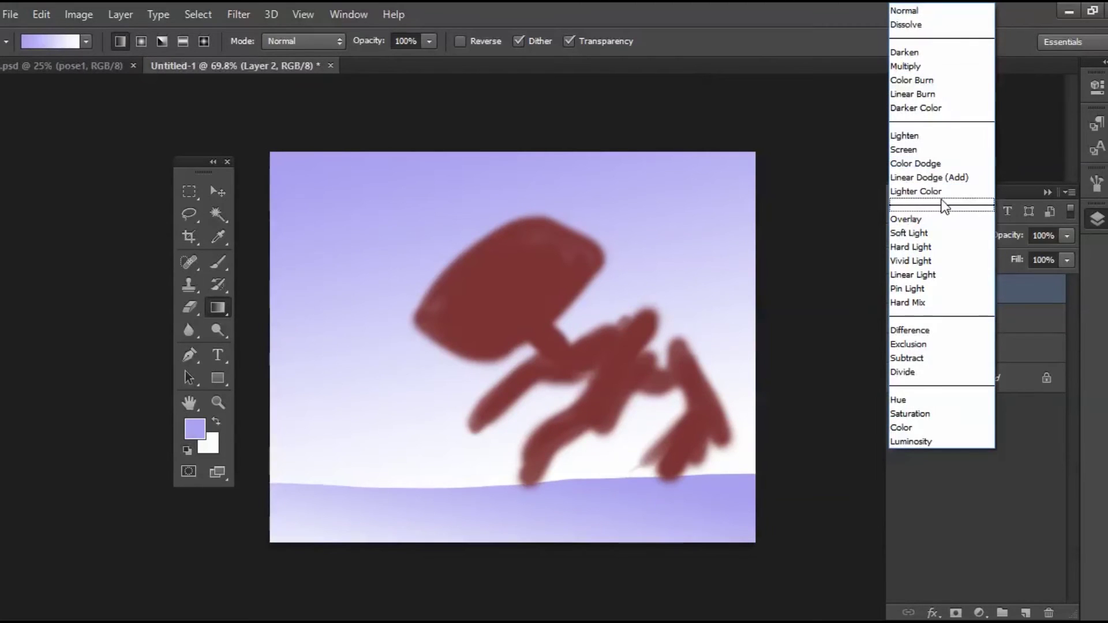
click(938, 164)
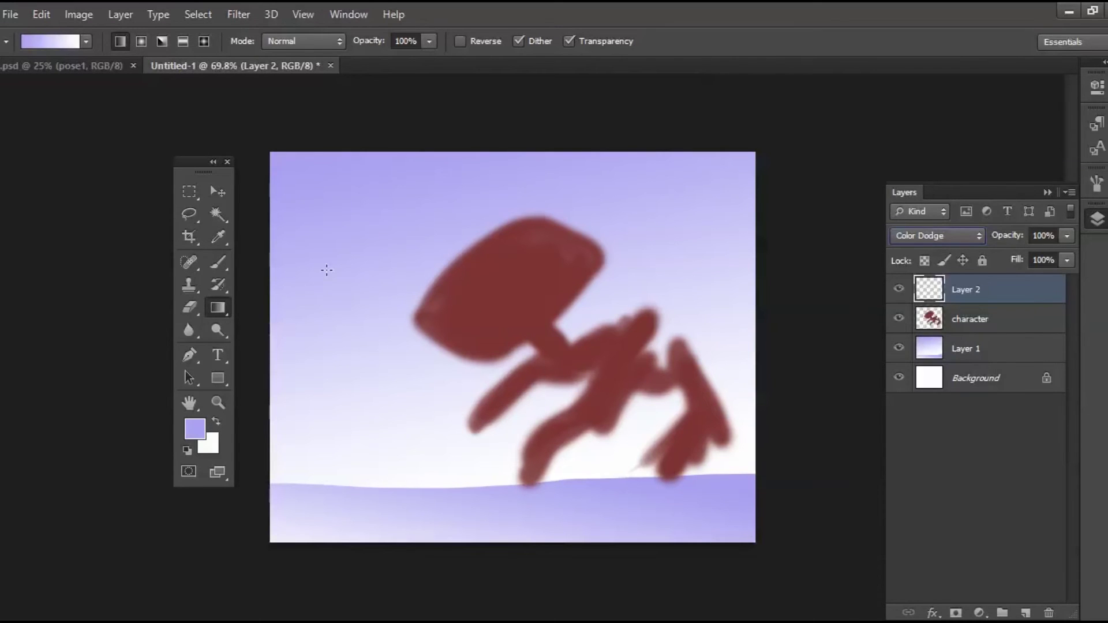
Sample the character's red and paint glowing dabs over the head with a 250–300 px brush
click(217, 263)
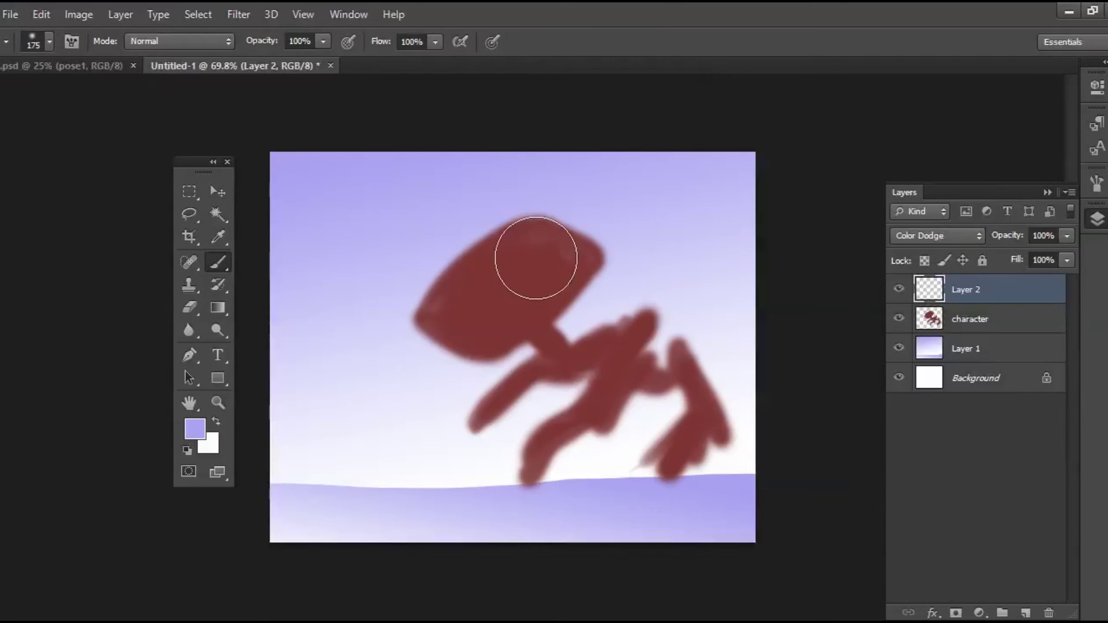
alt+click(528, 261)
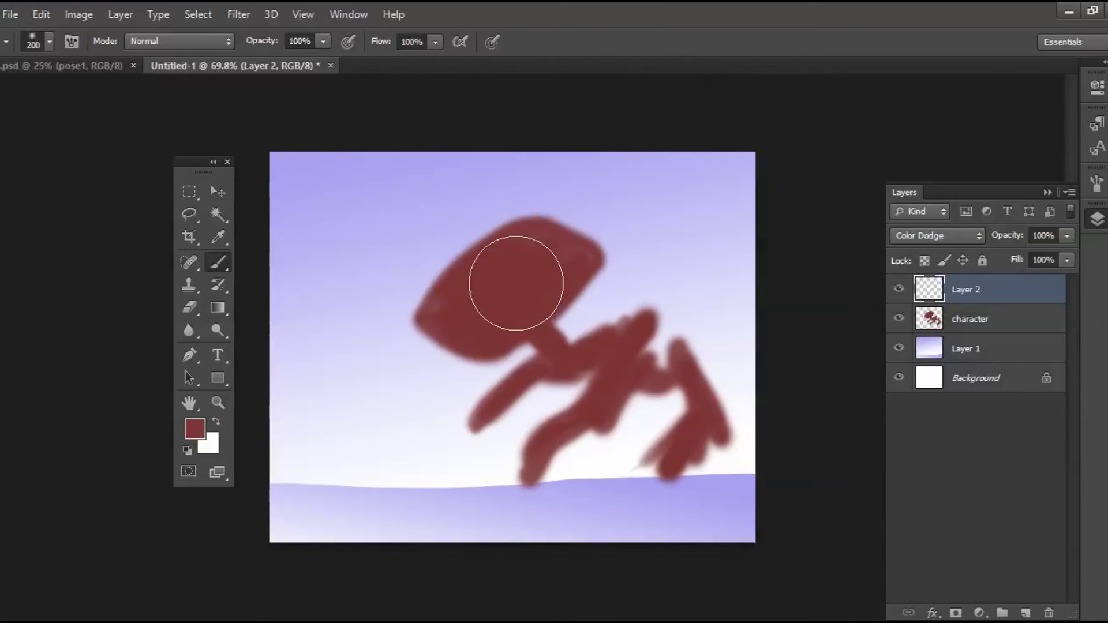
key(bracketright)
key(bracketright)
click(527, 269)
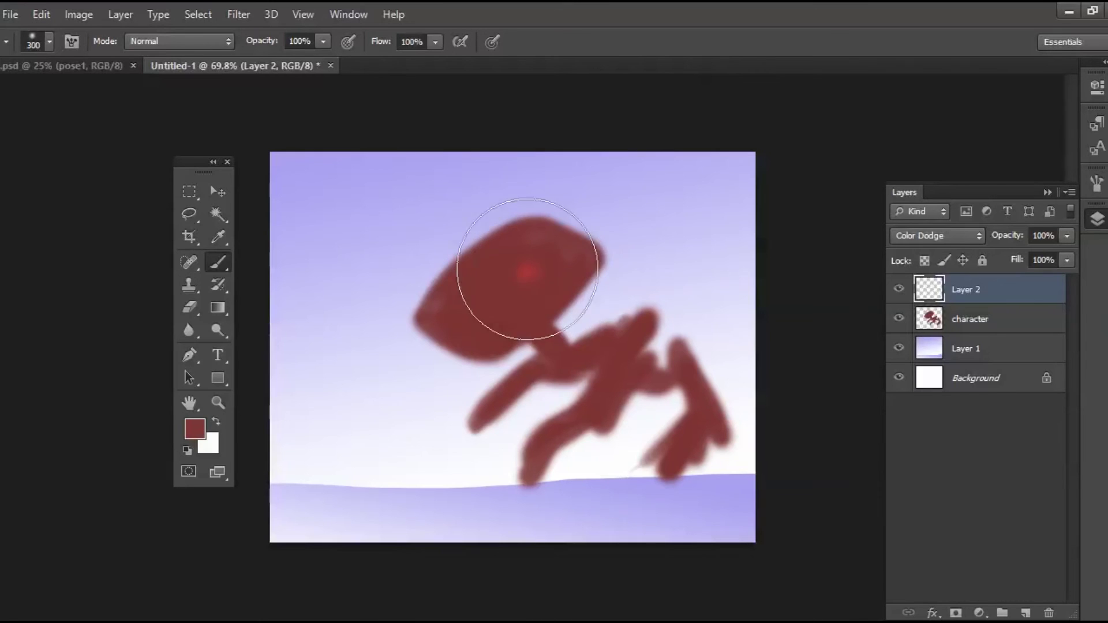
key(bracketright)
key(bracketright)
click(519, 263)
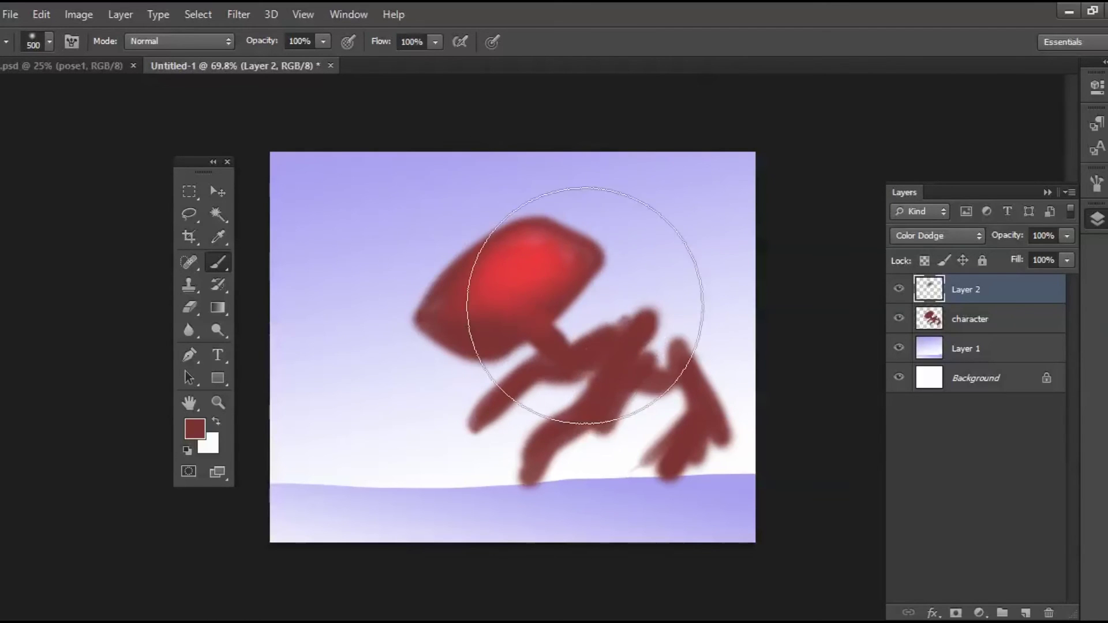
click(618, 248)
mouse_move(617, 248)
mouse_down()
mouse_move(675, 235)
mouse_move(715, 191)
mouse_move(549, 252)
mouse_move(726, 188)
mouse_up()
Paint bright streaks across the upper-left sky and along the figure's neck and limbs
key(bracketright)
key(bracketright)
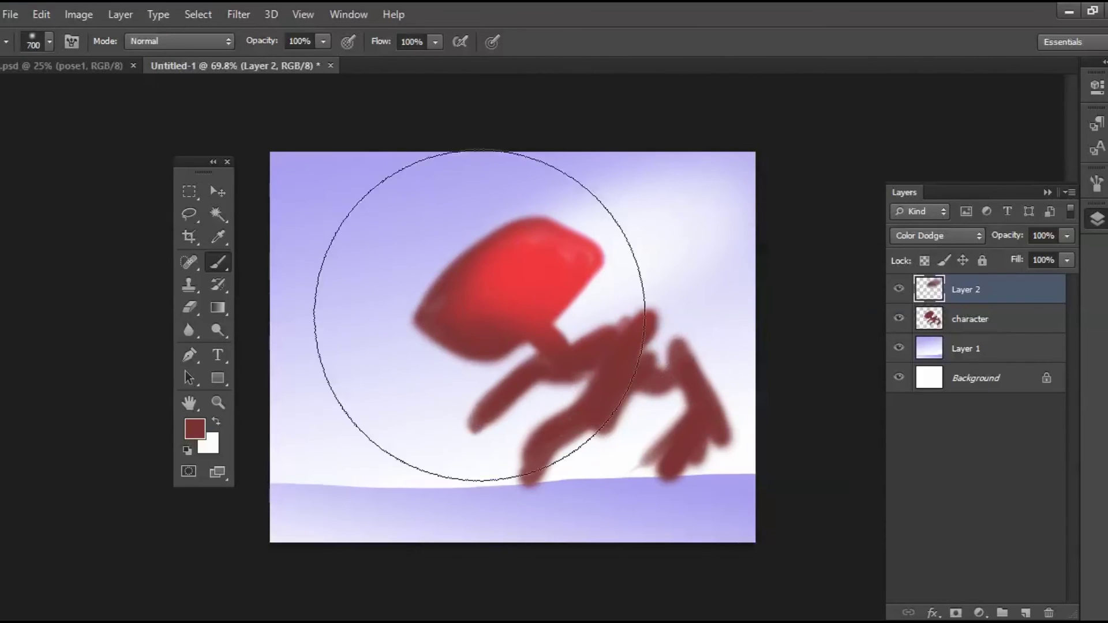
key(bracketleft)
key(bracketleft)
key(bracketleft)
key(bracketleft)
key(bracketleft)
drag(549, 161, 268, 292)
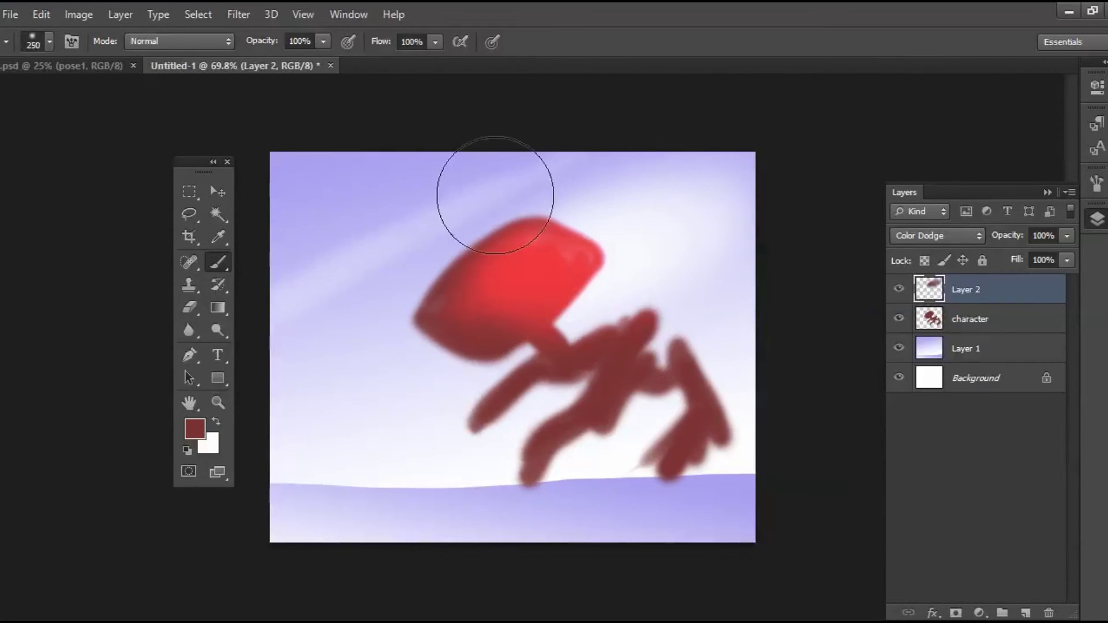
key(bracketright)
key(bracketright)
key(bracketright)
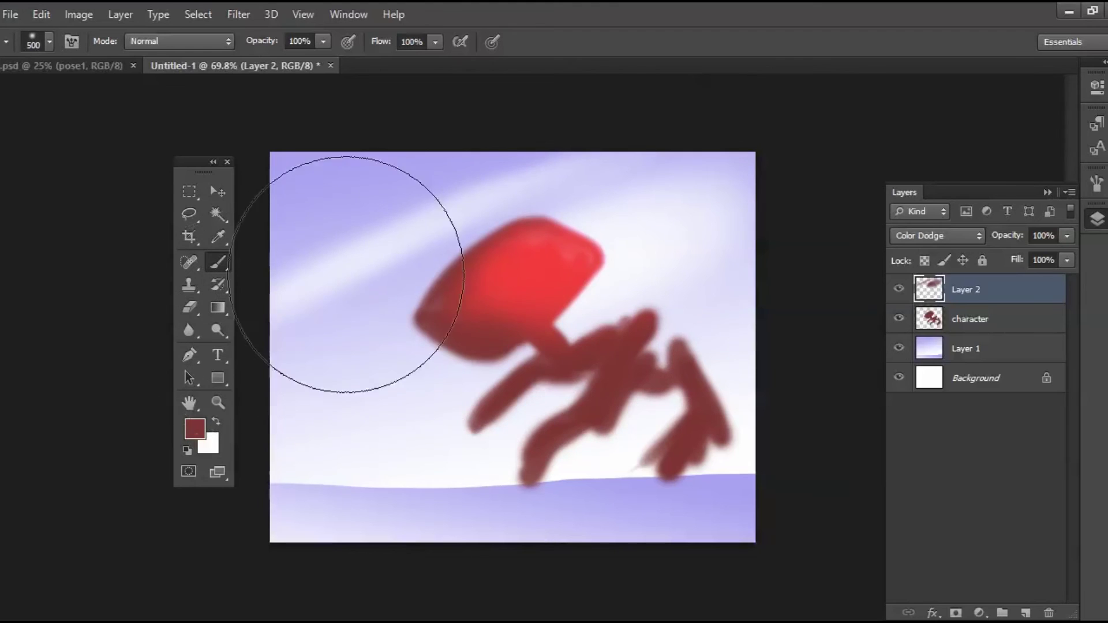
key(bracketleft)
key(bracketleft)
key(bracketleft)
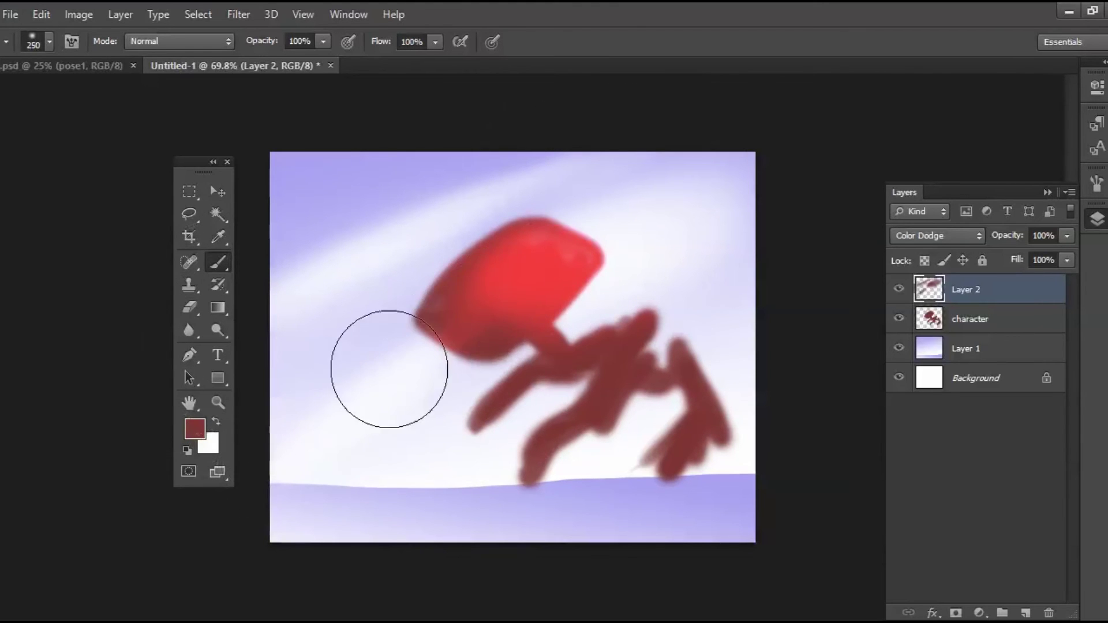
key(bracketright)
key(bracketright)
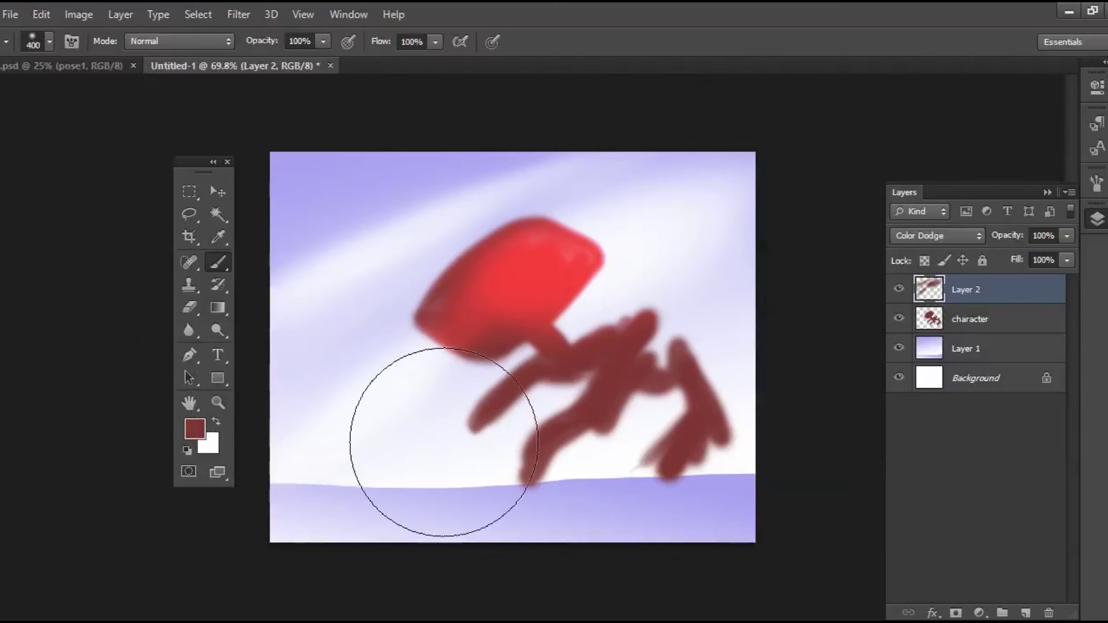
drag(486, 417, 717, 235)
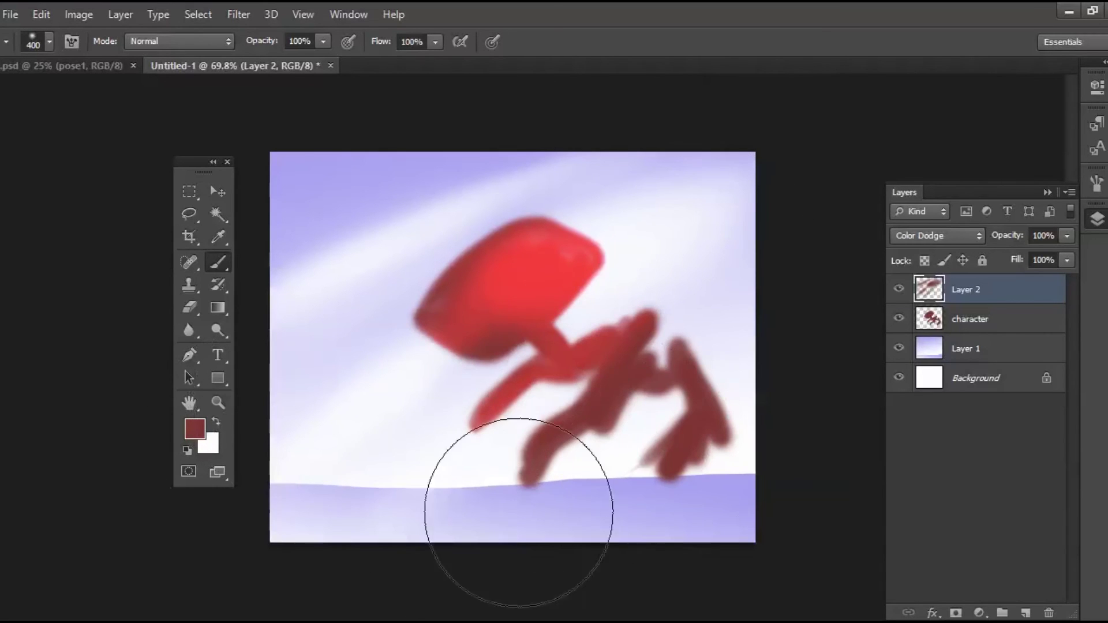
mouse_move(725, 408)
mouse_down()
mouse_move(763, 386)
mouse_move(644, 502)
mouse_up()
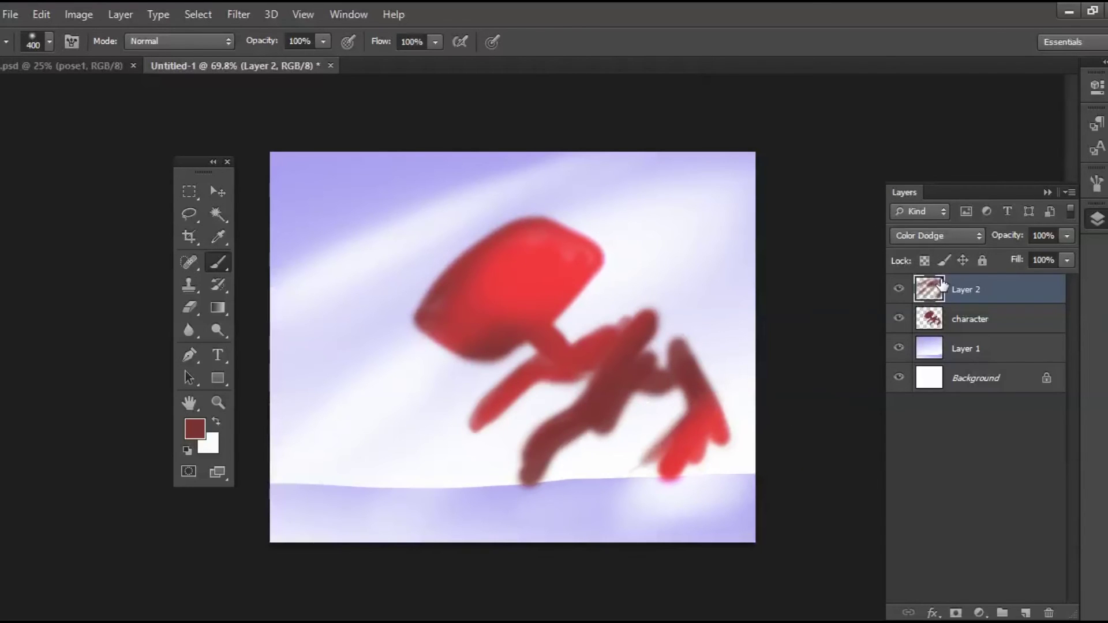
Try the Soft Light, Hard Light, then Screen blend modes on Layer 2
click(973, 236)
click(964, 240)
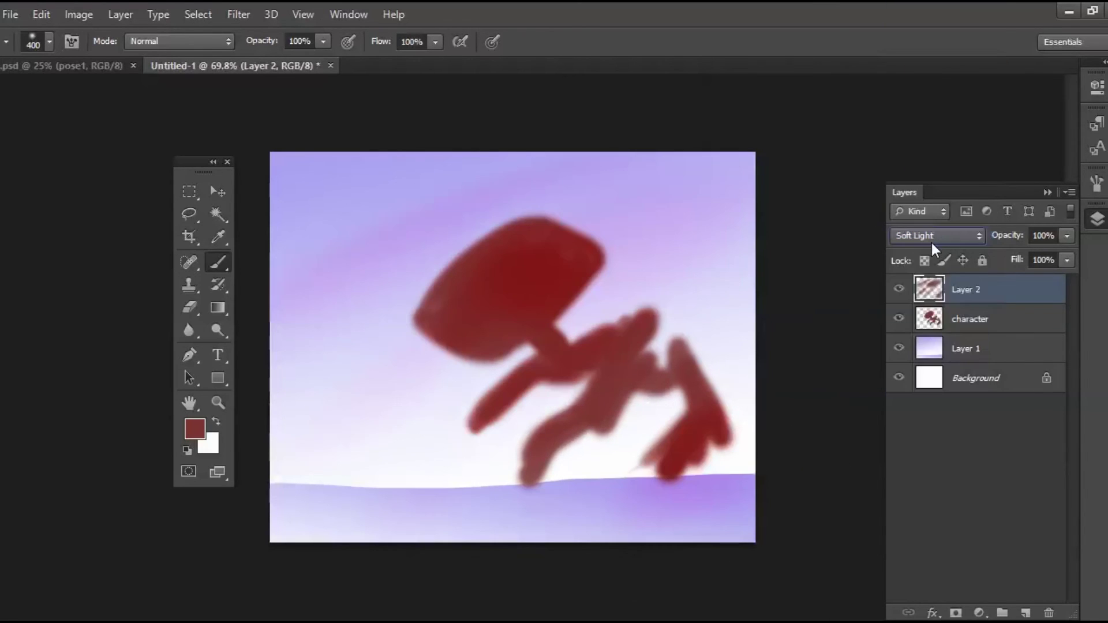
click(940, 238)
click(943, 237)
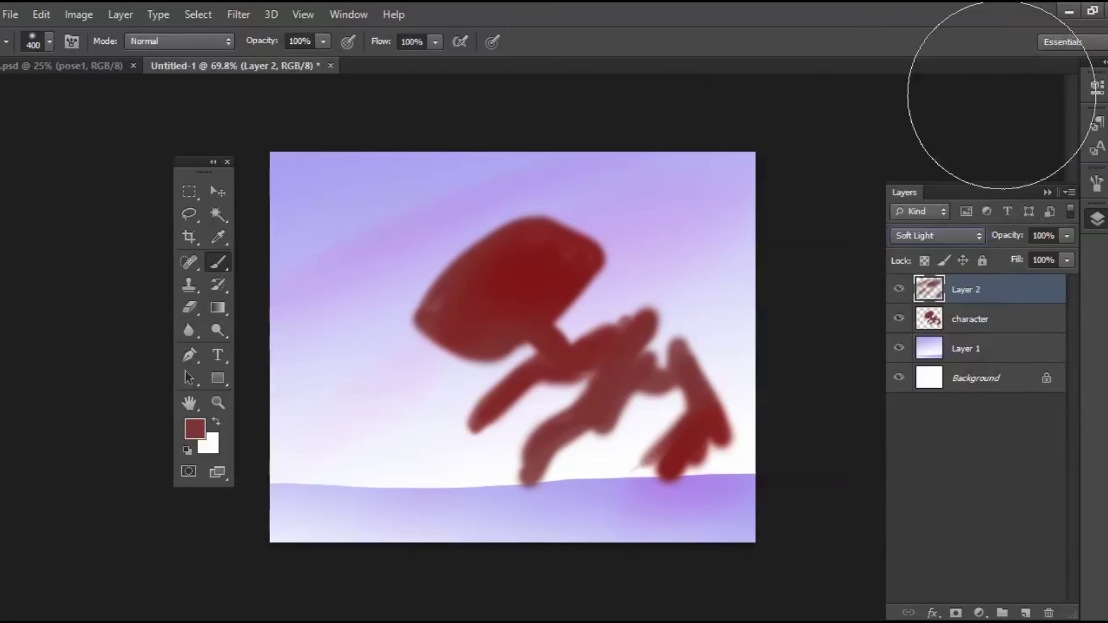
click(933, 231)
click(966, 248)
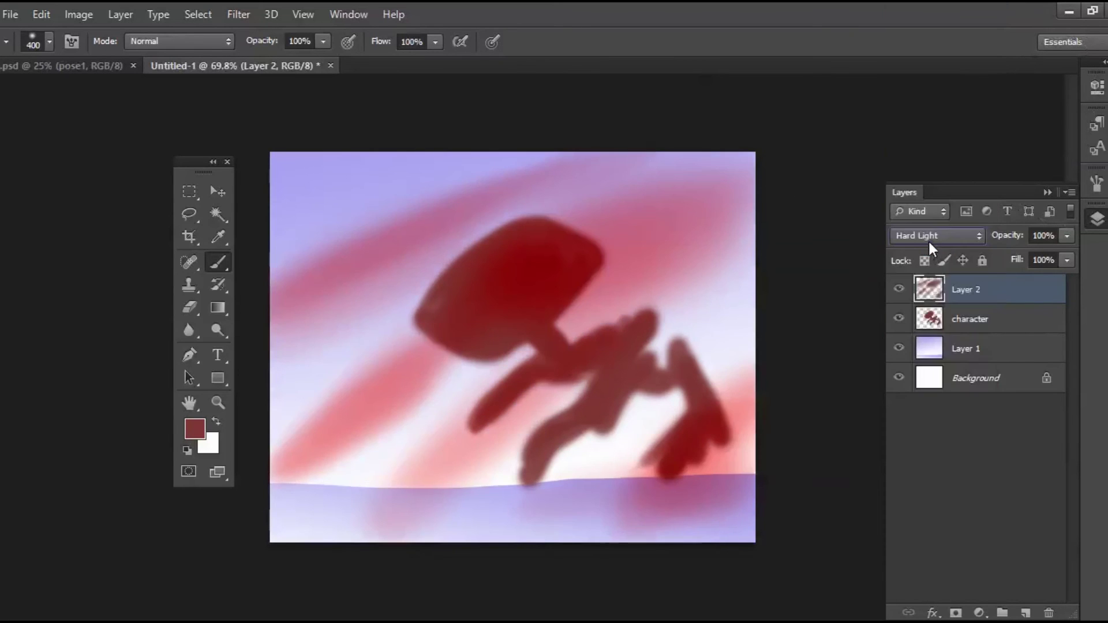
click(934, 234)
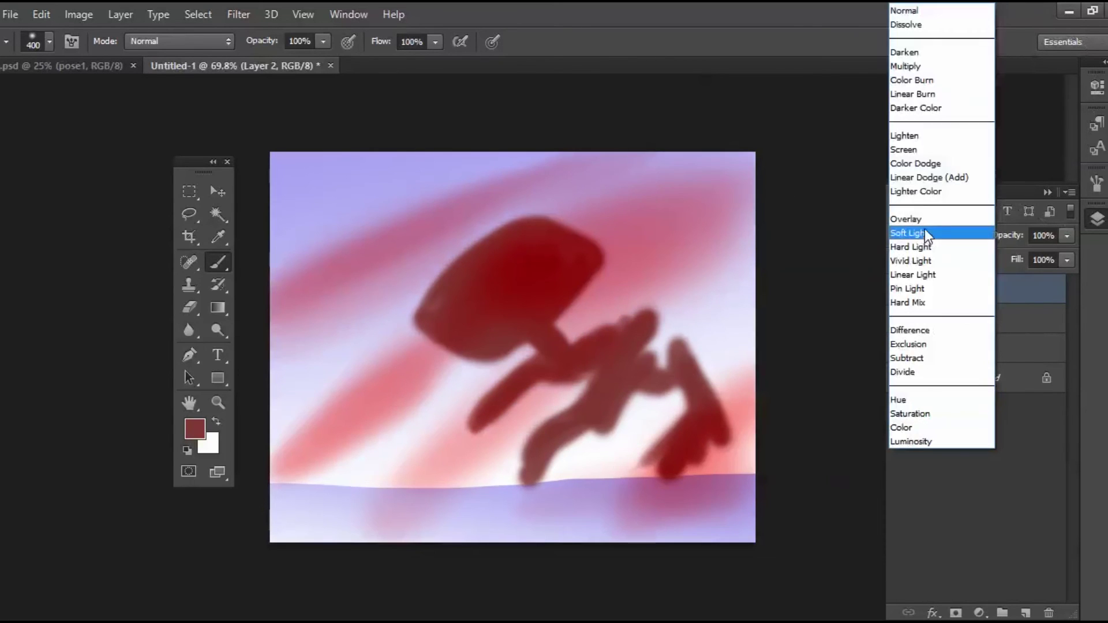
click(928, 149)
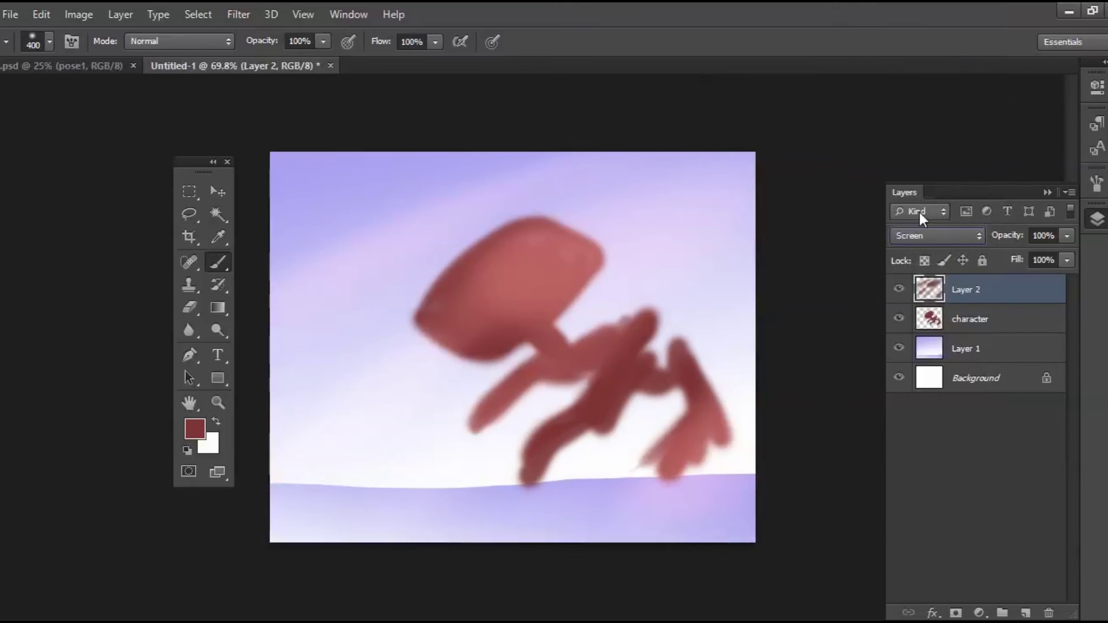
Settle Layer 2 on Darken mode and toggle its visibility to compare
click(926, 234)
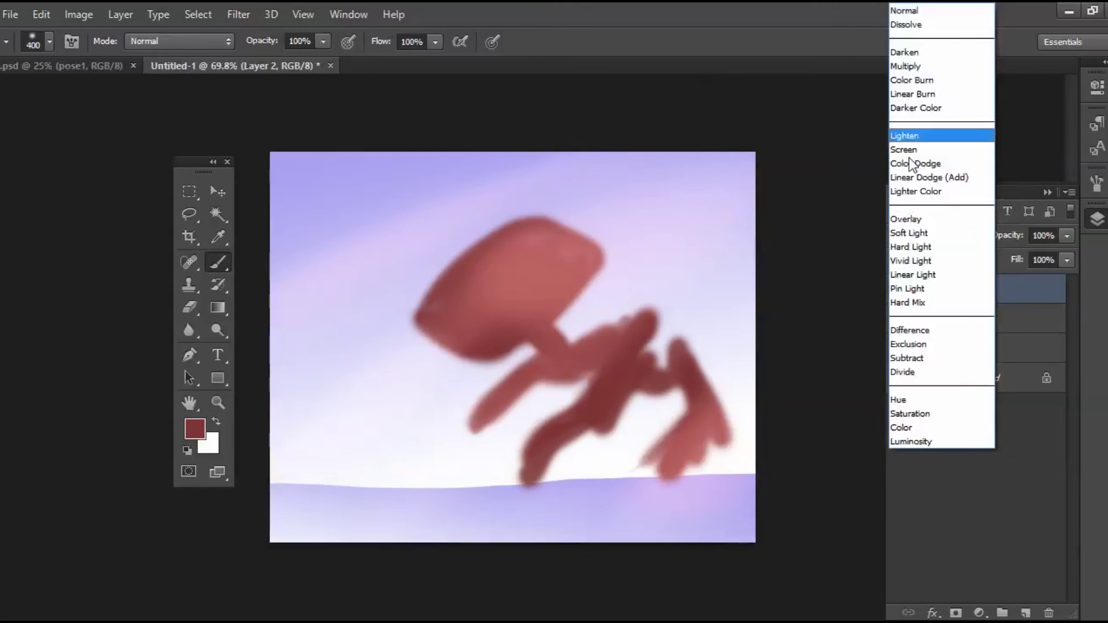
click(917, 53)
click(920, 235)
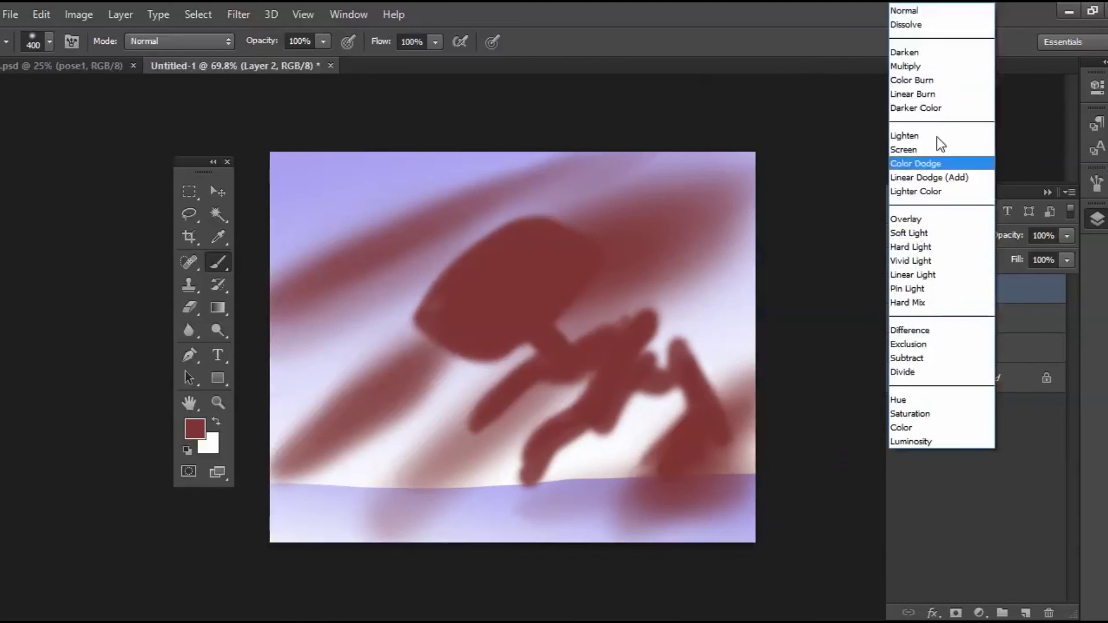
click(922, 53)
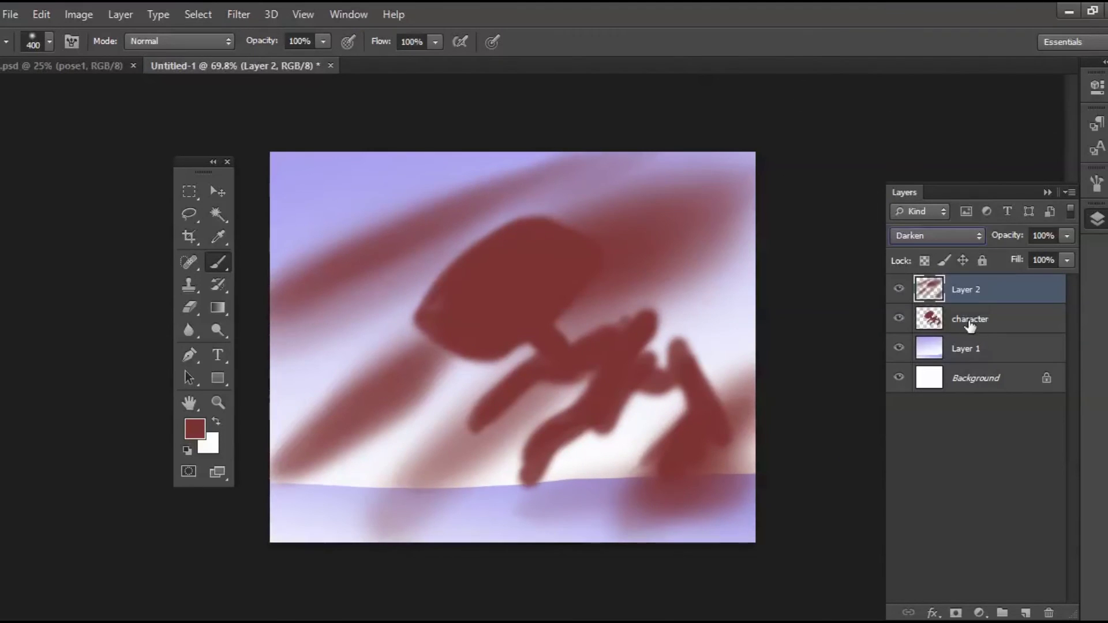
click(901, 290)
click(900, 290)
Preview Layer 2 in Exclusion blend mode, then return it to Color Dodge
click(959, 237)
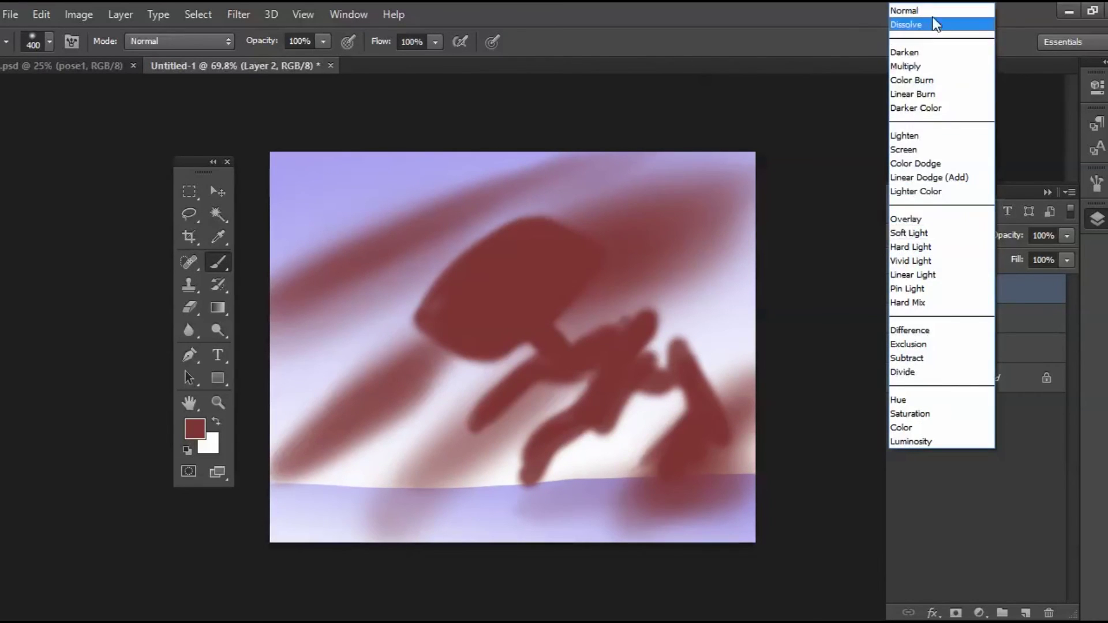
click(935, 24)
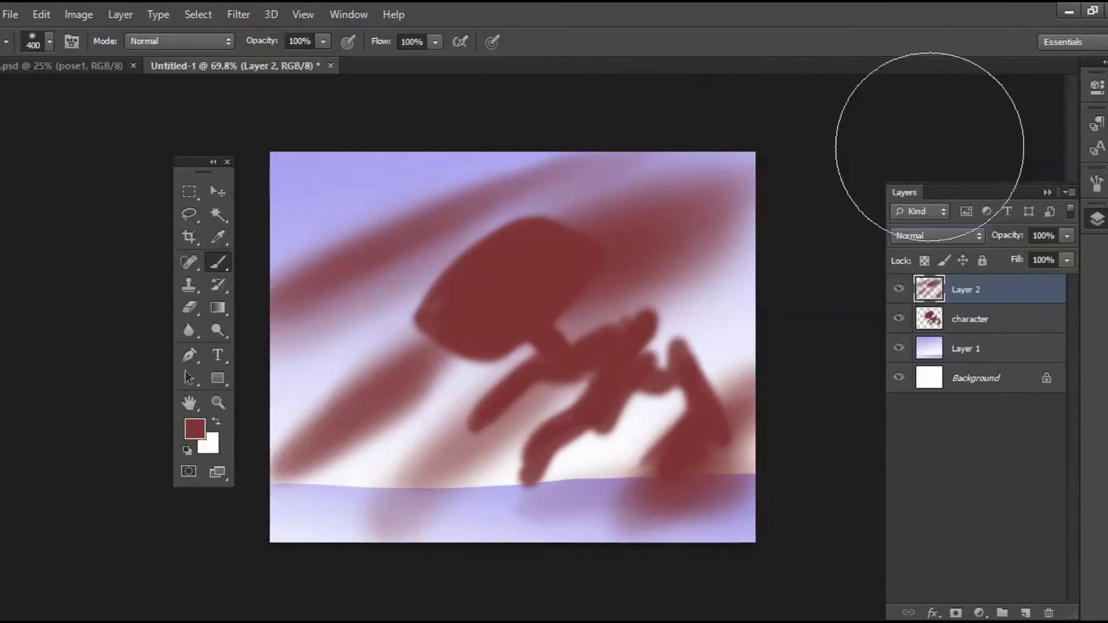
click(961, 237)
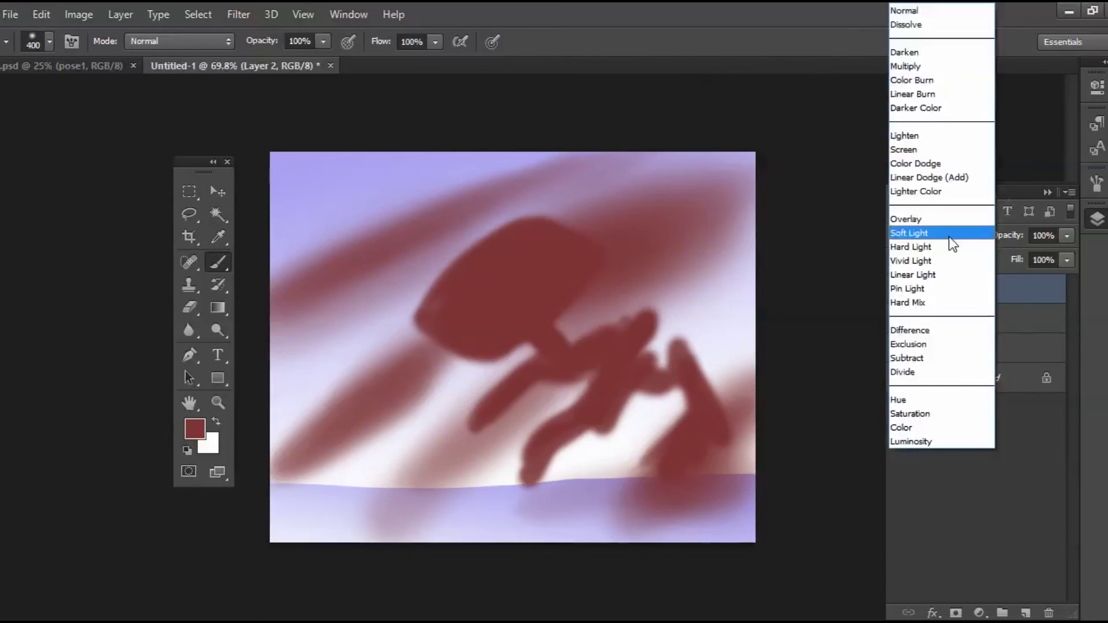
click(943, 344)
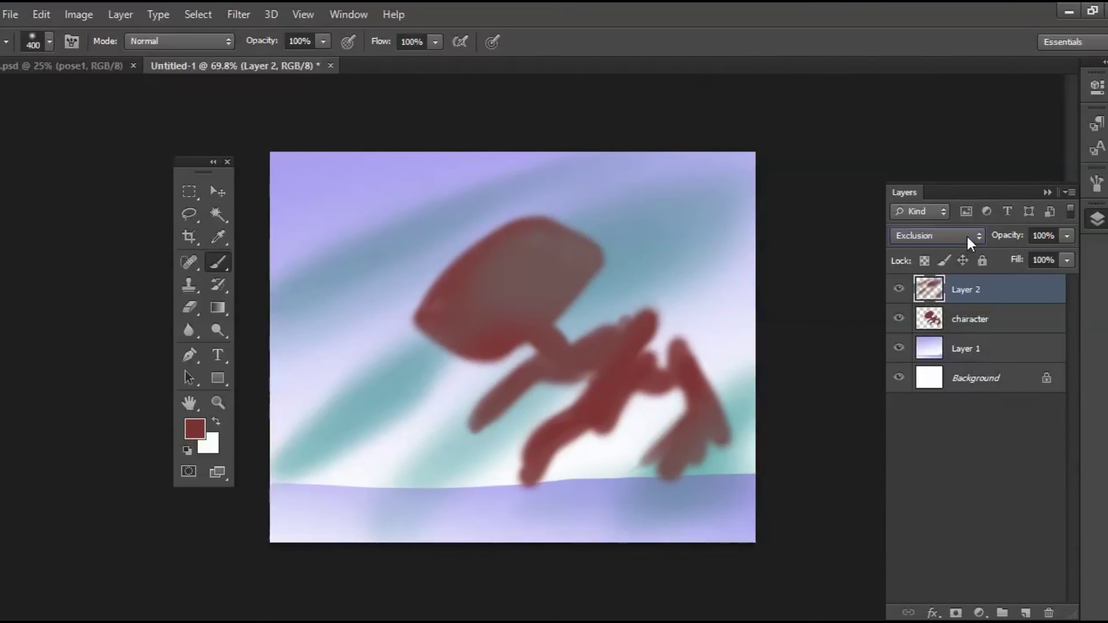
click(967, 236)
click(931, 163)
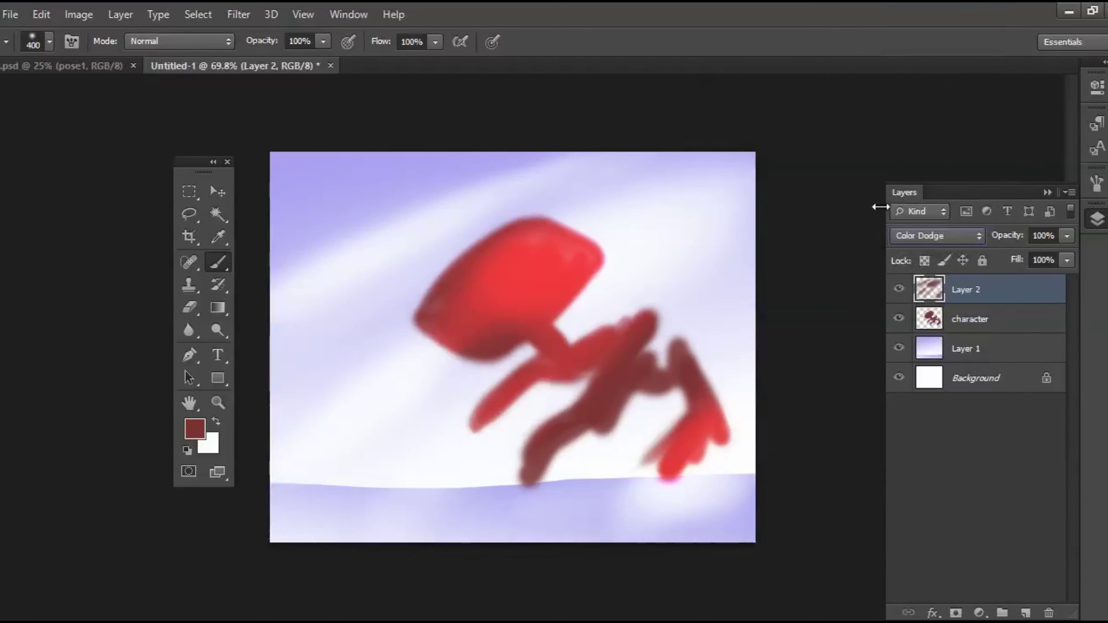
Try Multiply on Layer 2, then settle on Saturation
click(958, 240)
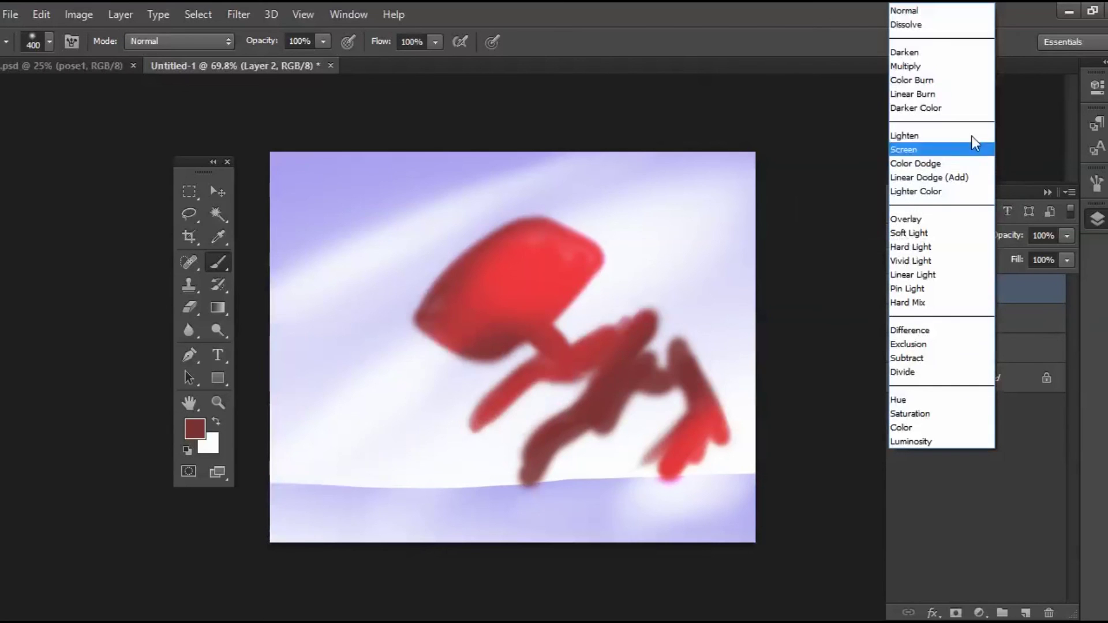
click(944, 66)
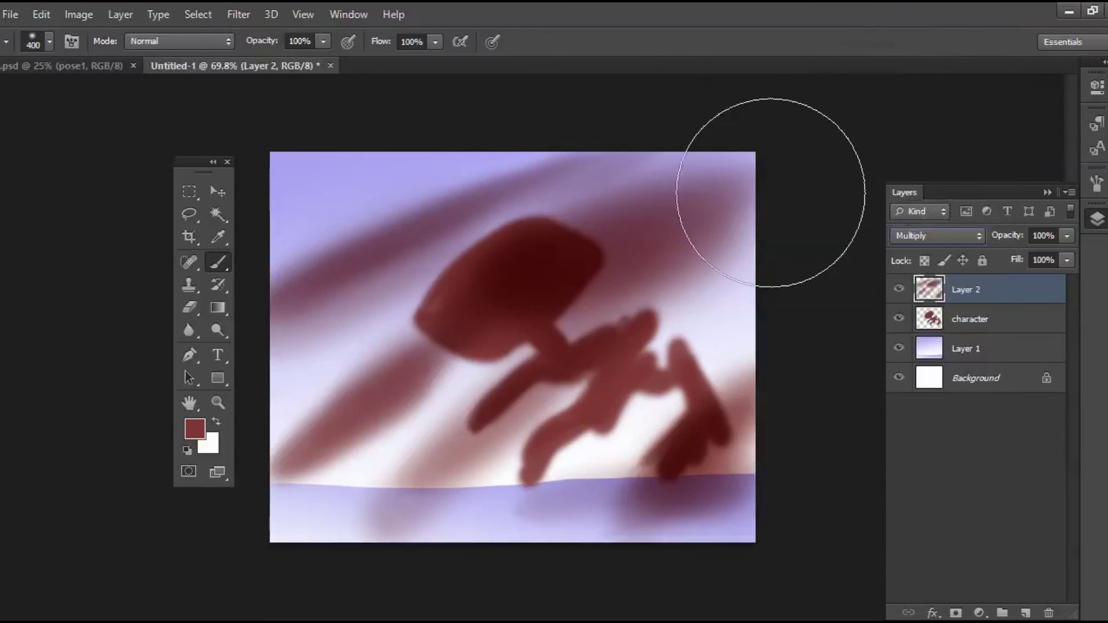
click(947, 235)
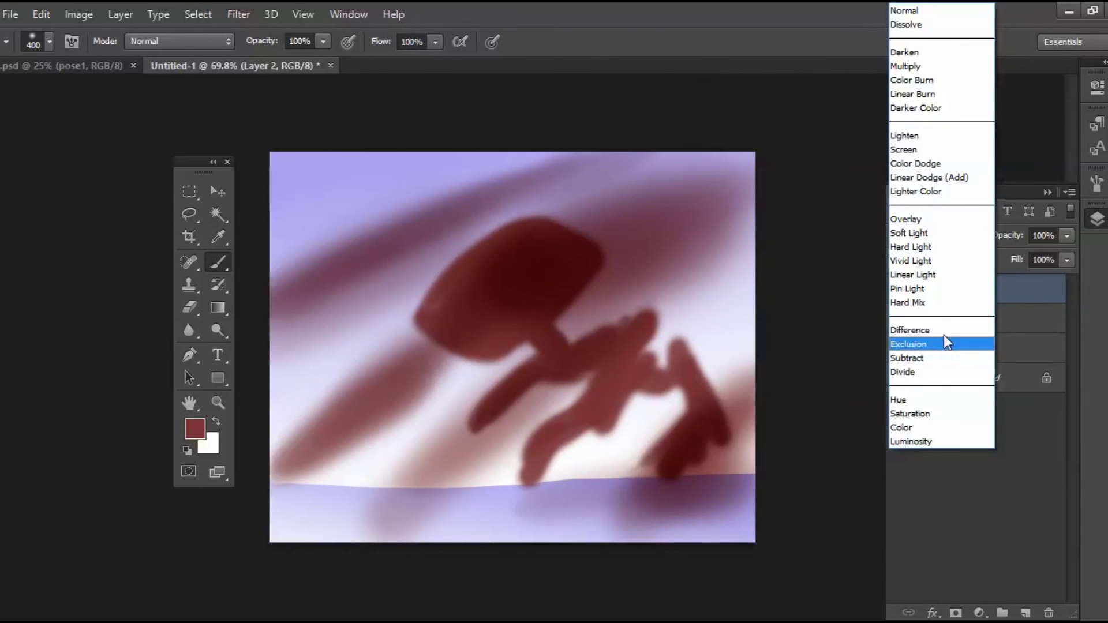
click(941, 415)
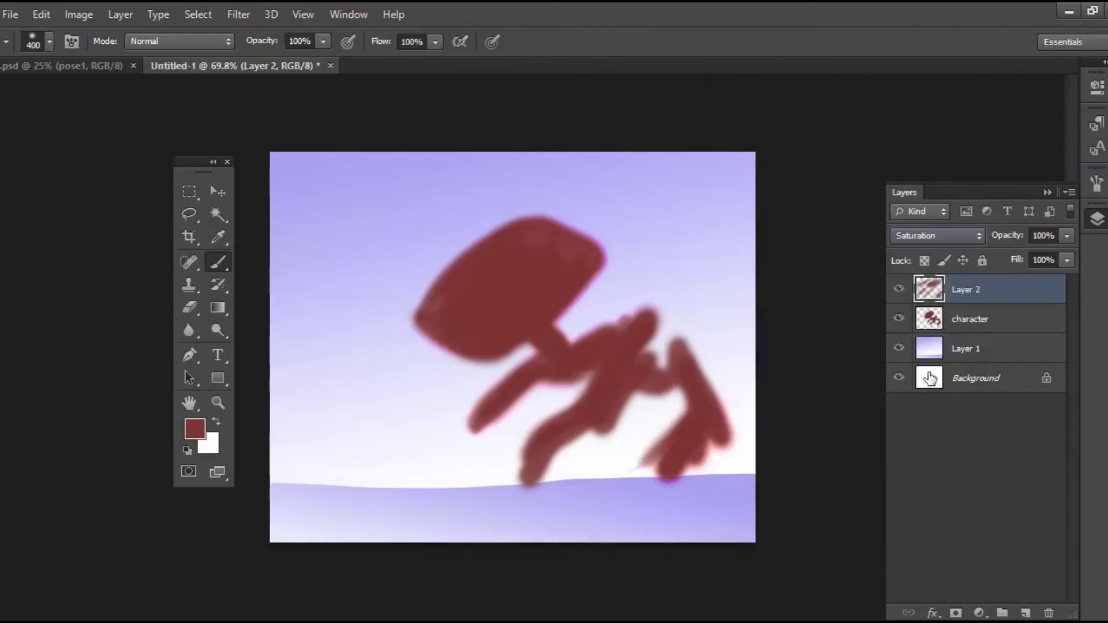